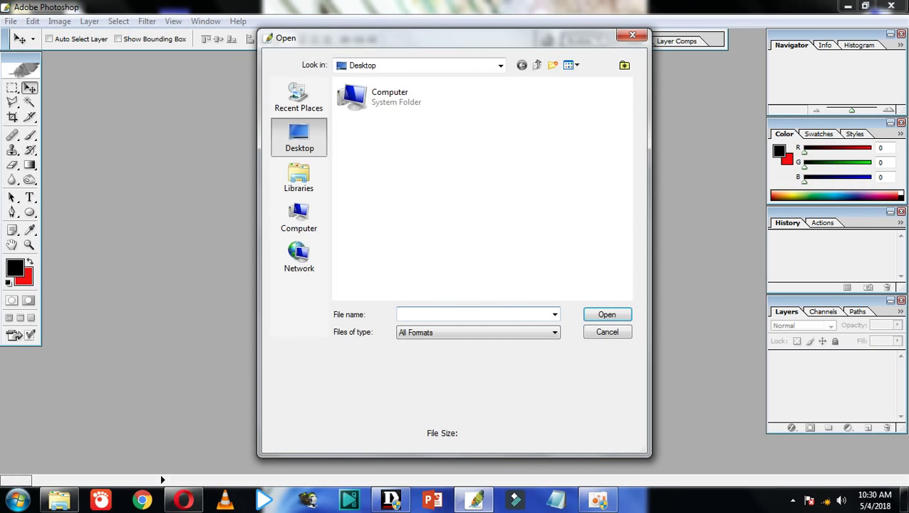
# Open Untitled-1.jpg from the Desktop and position its window so the whole sample card shows.
pyautogui.moveTo(624, 108); pyautogui.dragTo(635, 280)
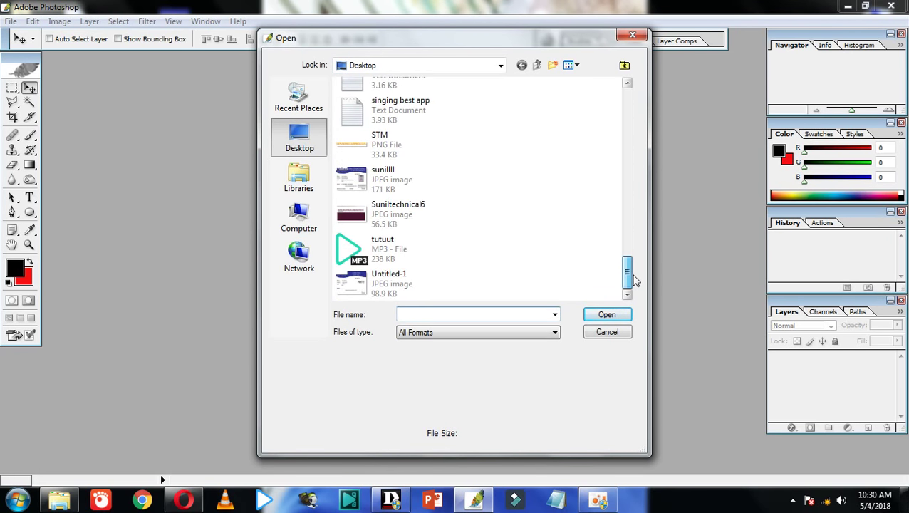
pyautogui.doubleClick(389, 280)
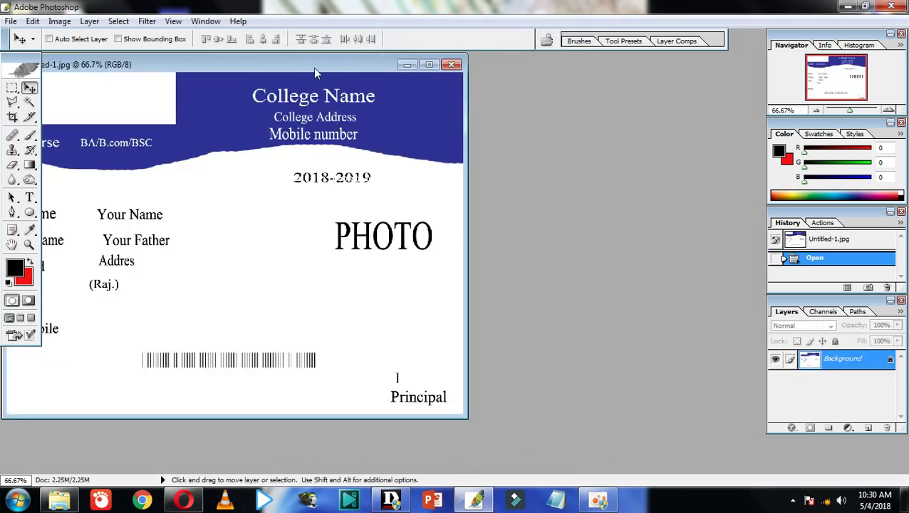
pyautogui.moveTo(316, 72); pyautogui.dragTo(560, 82)
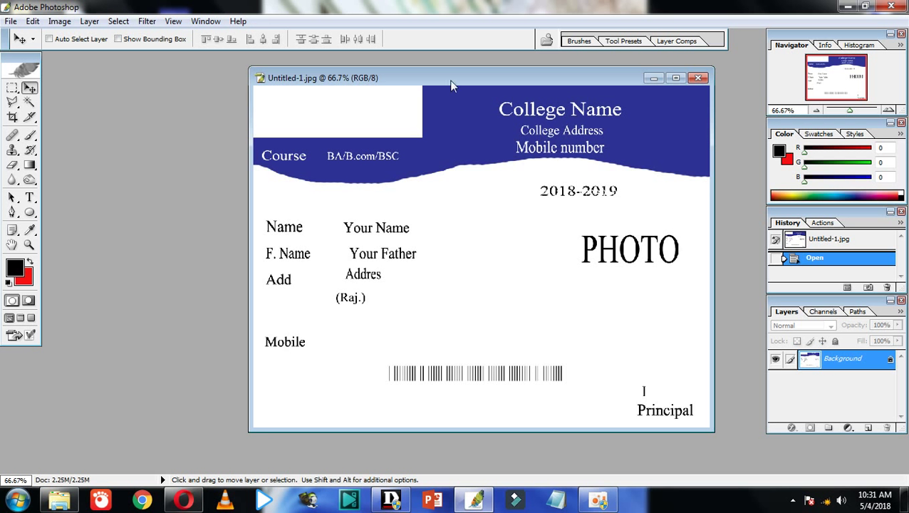
pyautogui.moveTo(453, 79); pyautogui.dragTo(302, 74)
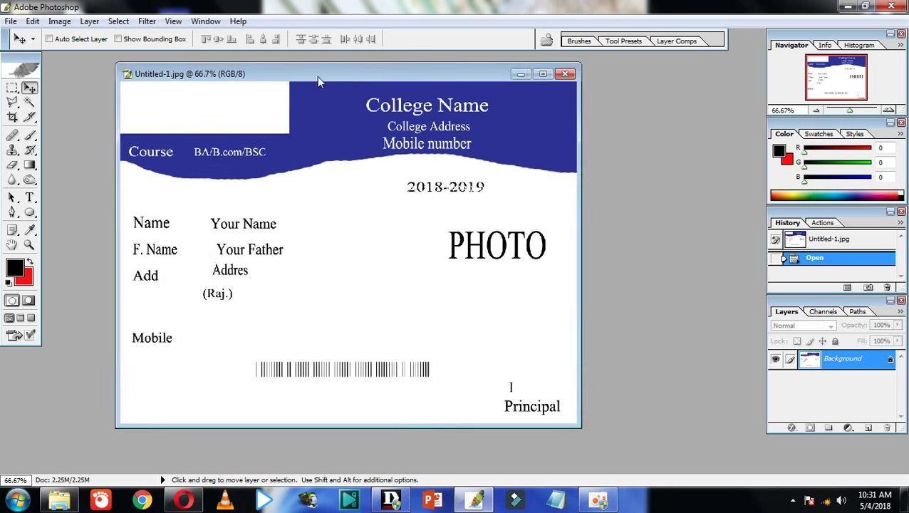
# Create a new blank document using the 1024 x 768 pixel preset.
pyautogui.click(11, 21)
pyautogui.click(22, 37)
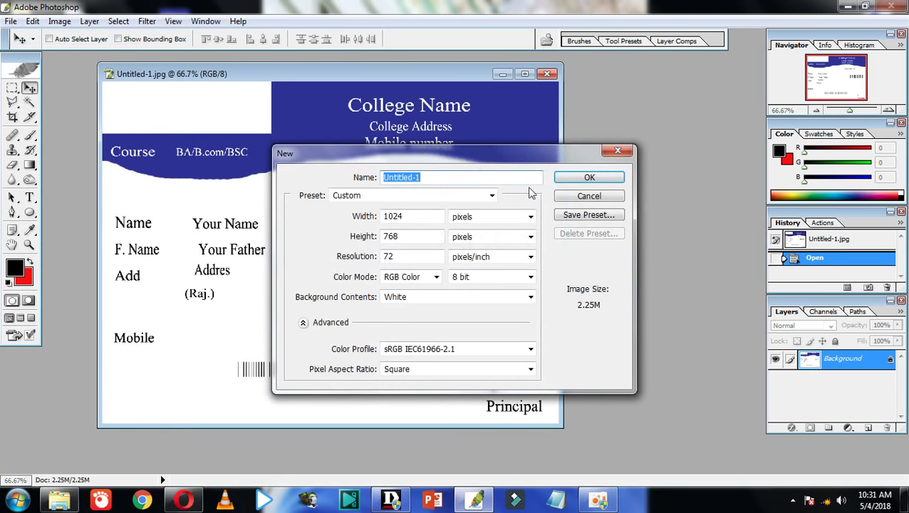
pyautogui.click(491, 196)
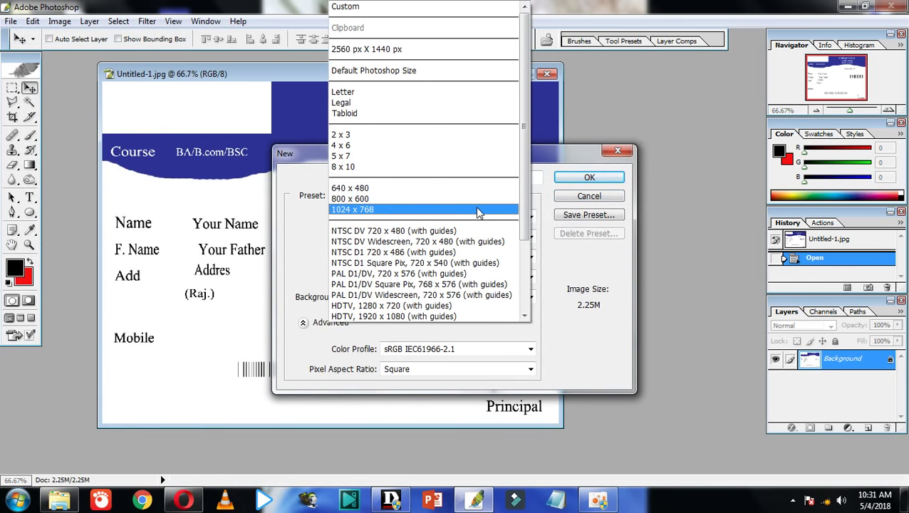
pyautogui.click(477, 210)
pyautogui.click(579, 178)
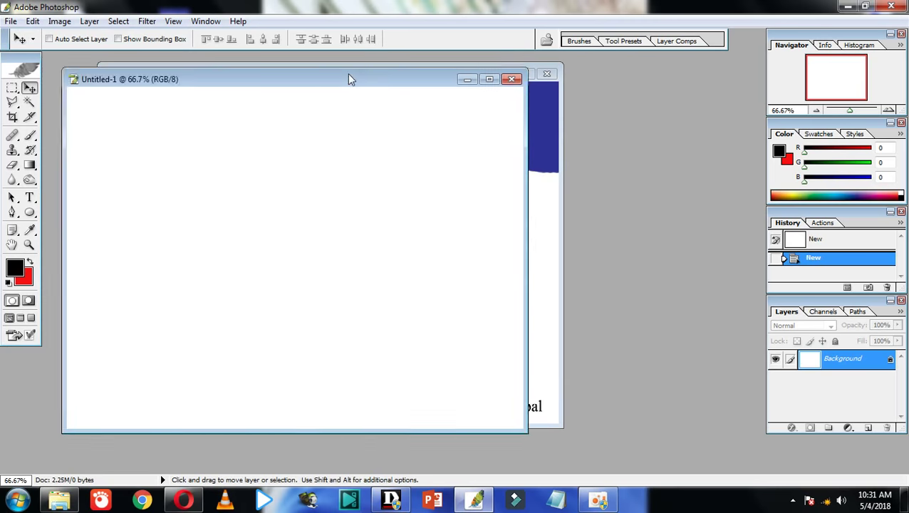
# Arrange the new blank canvas and the sample card windows side by side.
pyautogui.moveTo(349, 77); pyautogui.dragTo(638, 82)
pyautogui.moveTo(330, 74); pyautogui.dragTo(300, 75)
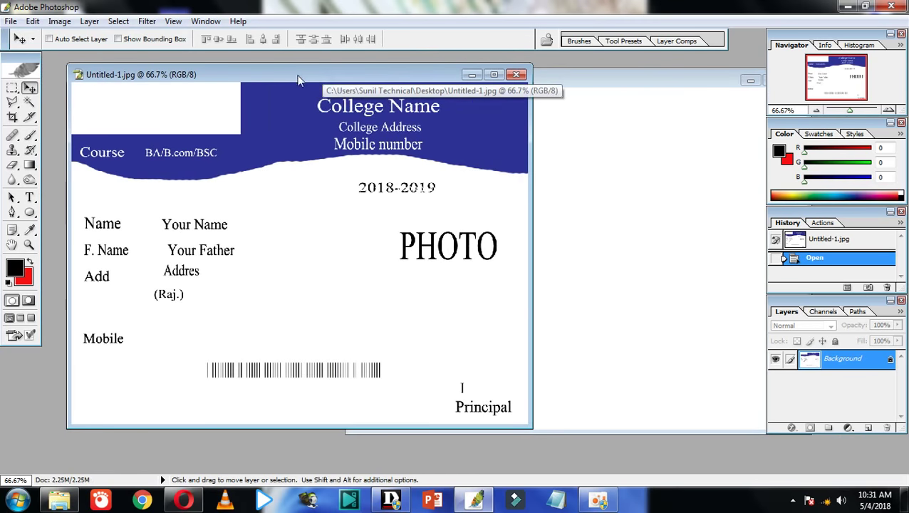
pyautogui.moveTo(551, 86); pyautogui.dragTo(481, 84)
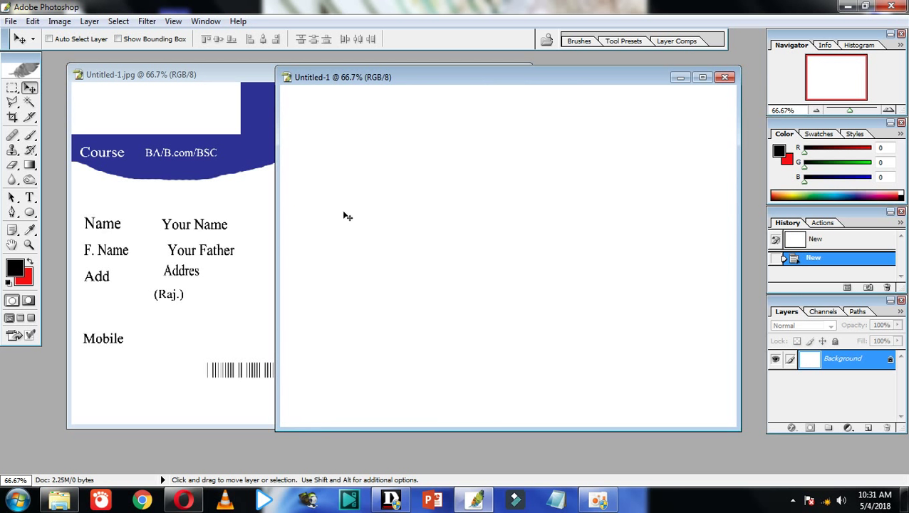
# With the blank canvas active, open images.png from the Desktop.
pyautogui.click(229, 229)
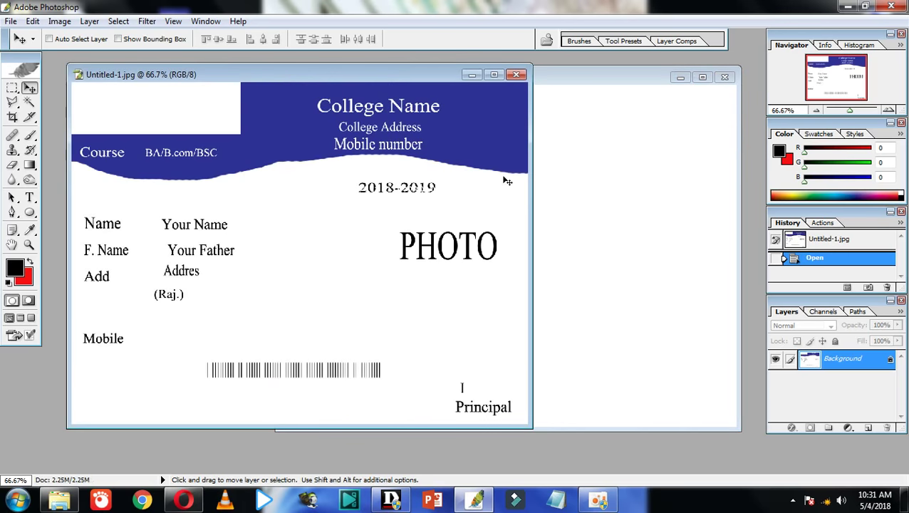
pyautogui.click(565, 183)
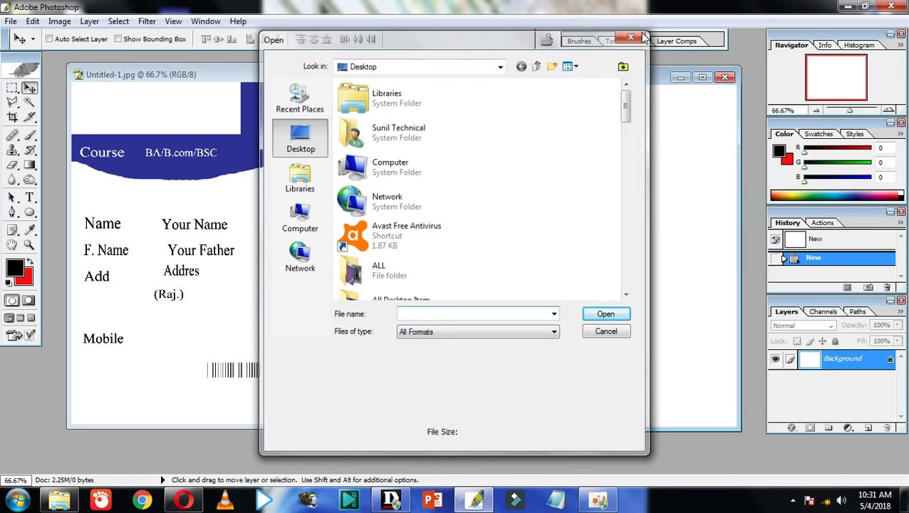
pyautogui.click(632, 35)
pyautogui.doubleClick(743, 133)
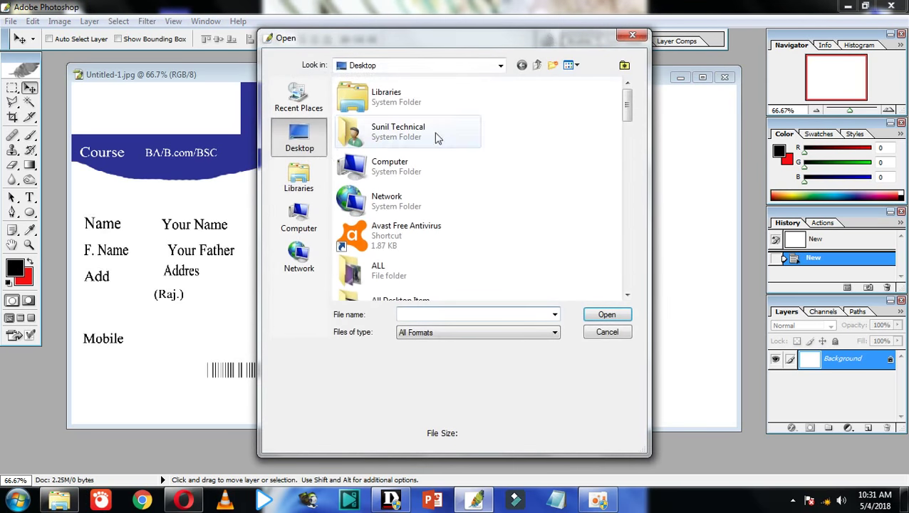
pyautogui.scroll(-3, 511, 146)
pyautogui.scroll(-5, 499, 161)
pyautogui.scroll(-5, 499, 164)
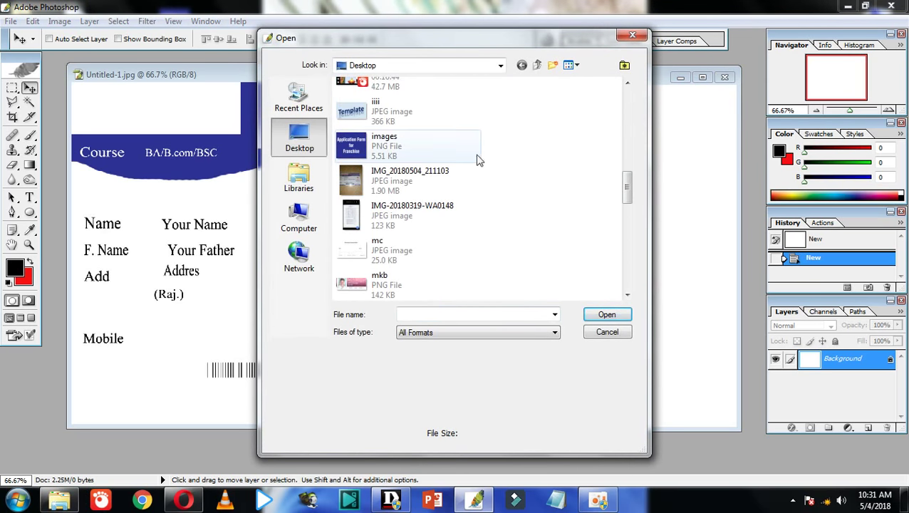
pyautogui.doubleClick(399, 153)
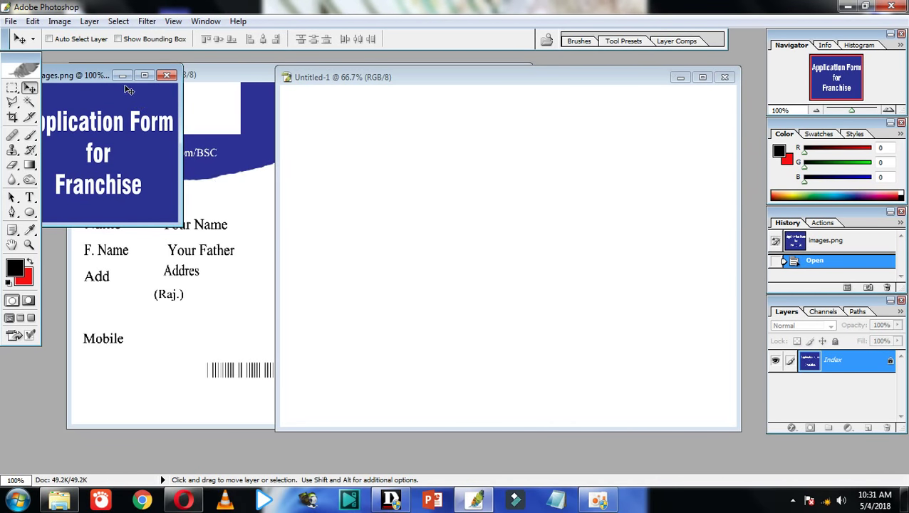
# Select a patch of blue in images.png and drag it into the new canvas.
pyautogui.moveTo(128, 75); pyautogui.dragTo(302, 113)
pyautogui.click(12, 88)
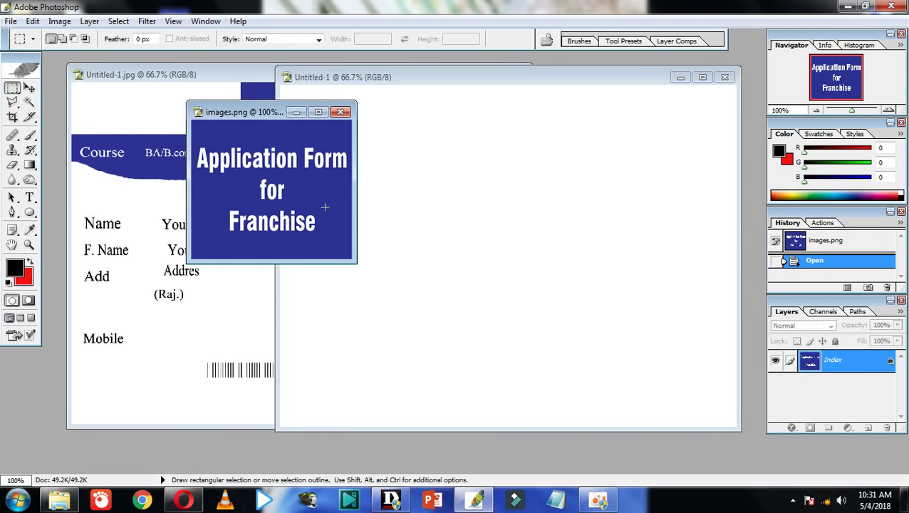
pyautogui.moveTo(300, 181)
pyautogui.mouseDown()
pyautogui.moveTo(348, 202)
pyautogui.moveTo(421, 191)
pyautogui.mouseUp()
pyautogui.click(30, 88)
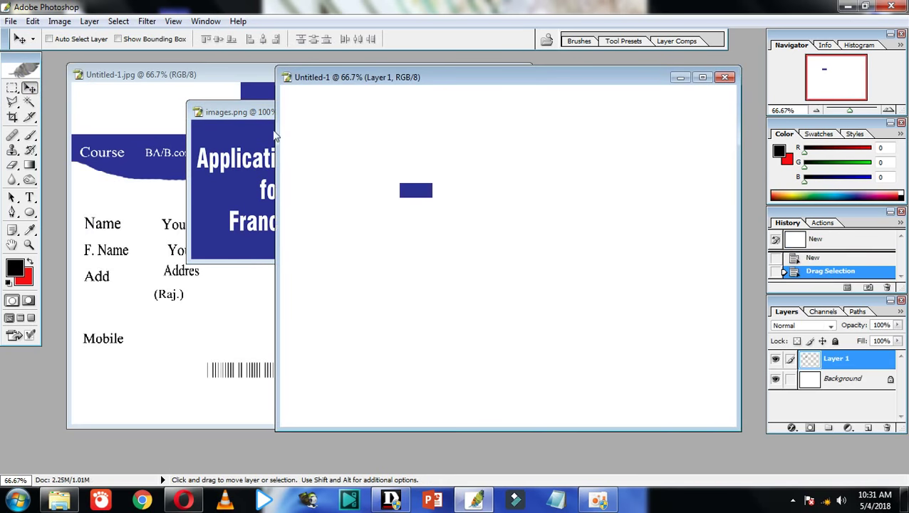
pyautogui.moveTo(235, 129); pyautogui.dragTo(1, 411)
pyautogui.click(361, 239)
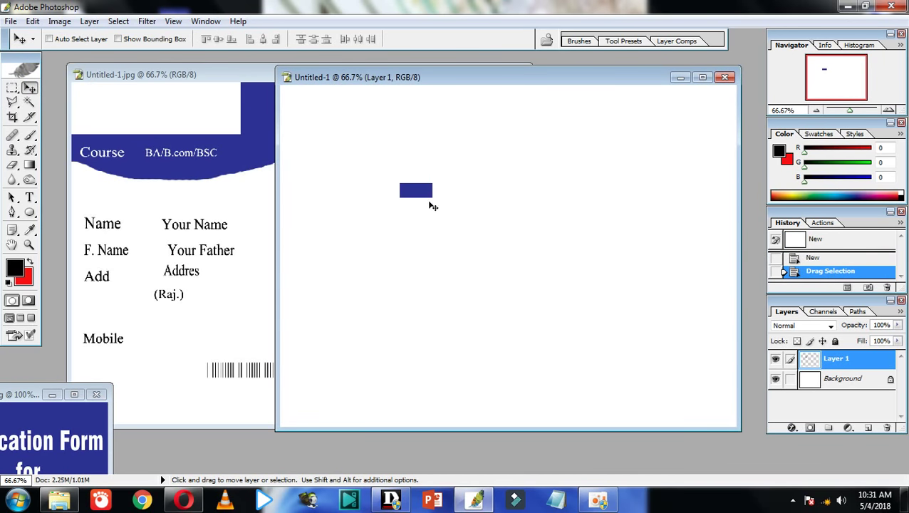
pyautogui.moveTo(429, 206); pyautogui.dragTo(462, 201)
# Scale and stretch the blue rectangle into a full-width band along the canvas top.
pyautogui.hotkey('ctrl', 't')
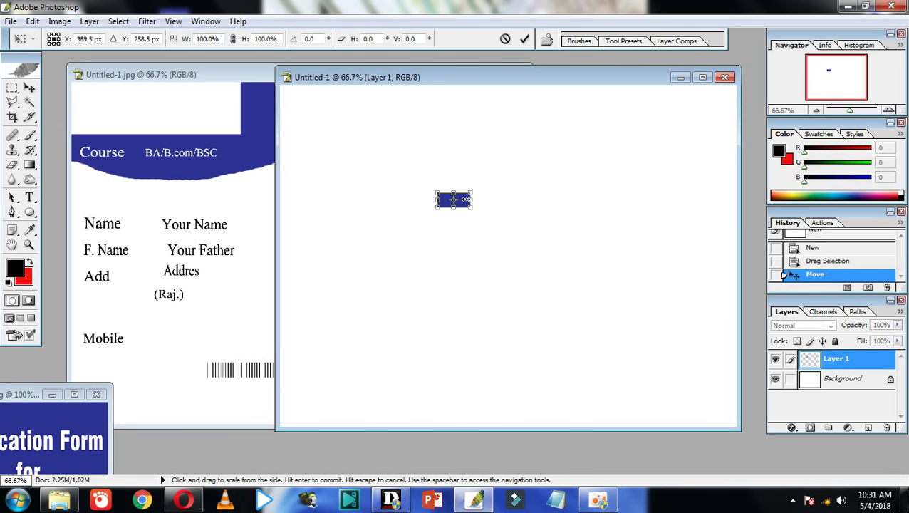
pyautogui.moveTo(472, 194); pyautogui.dragTo(628, 129)
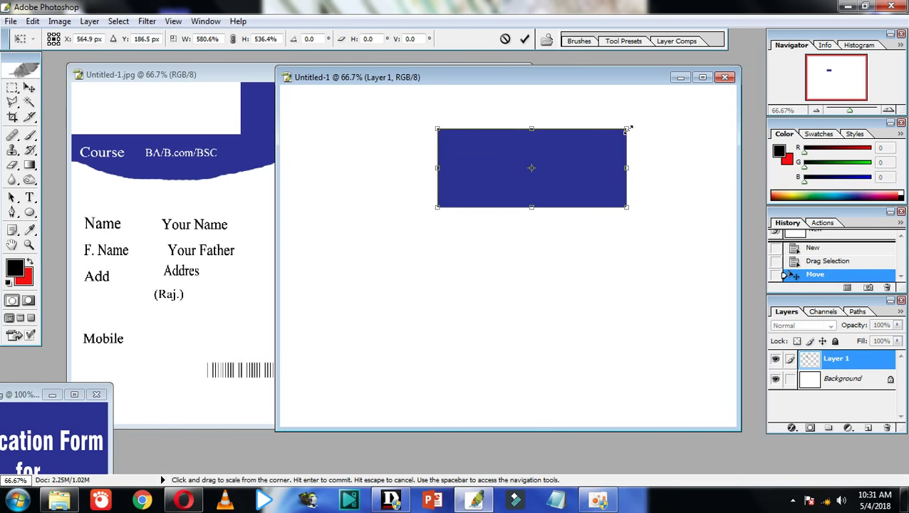
pyautogui.moveTo(605, 80); pyautogui.dragTo(617, 115)
pyautogui.moveTo(576, 199); pyautogui.dragTo(682, 160)
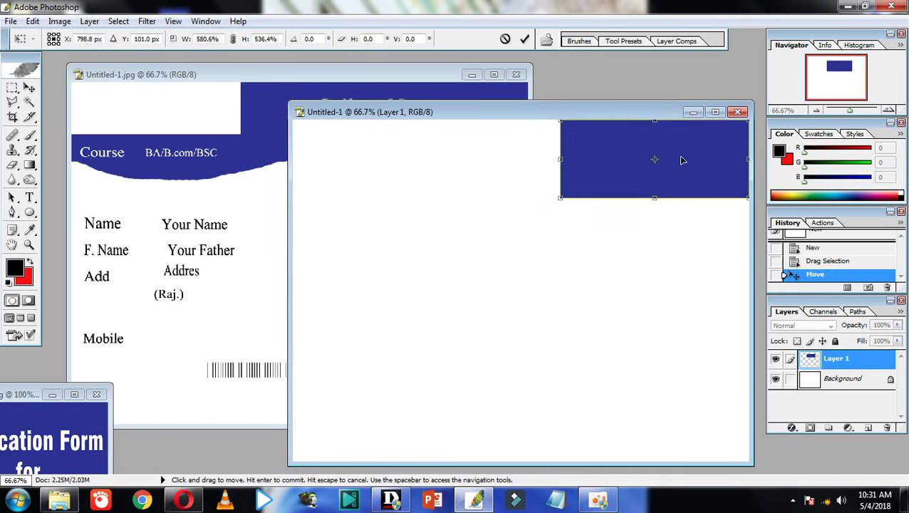
pyautogui.moveTo(560, 198); pyautogui.dragTo(291, 194)
pyautogui.press('Return')
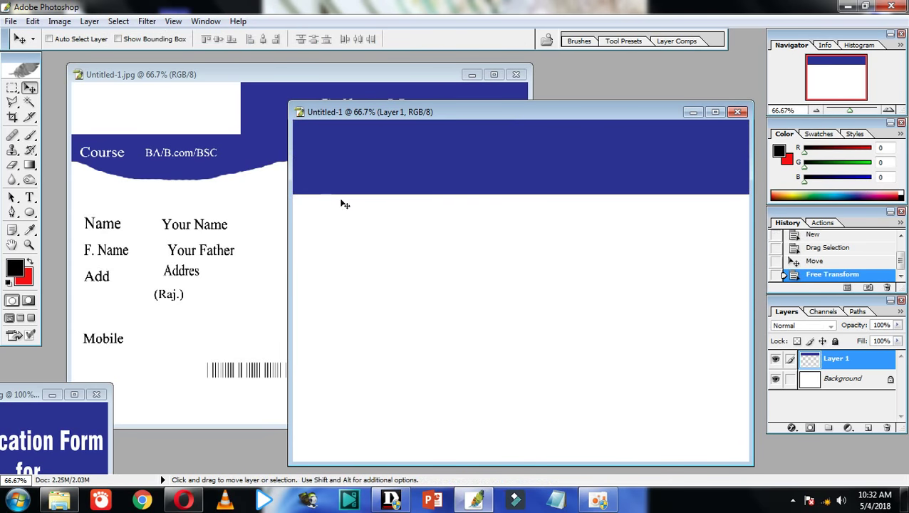
pyautogui.moveTo(455, 115); pyautogui.dragTo(461, 86)
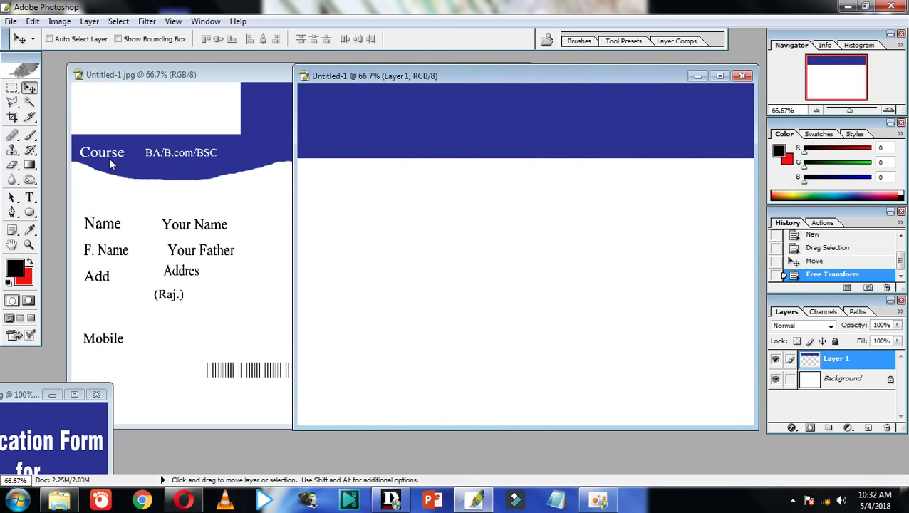
# Add a white 'Course' label inside the blue band and position it.
pyautogui.click(30, 198)
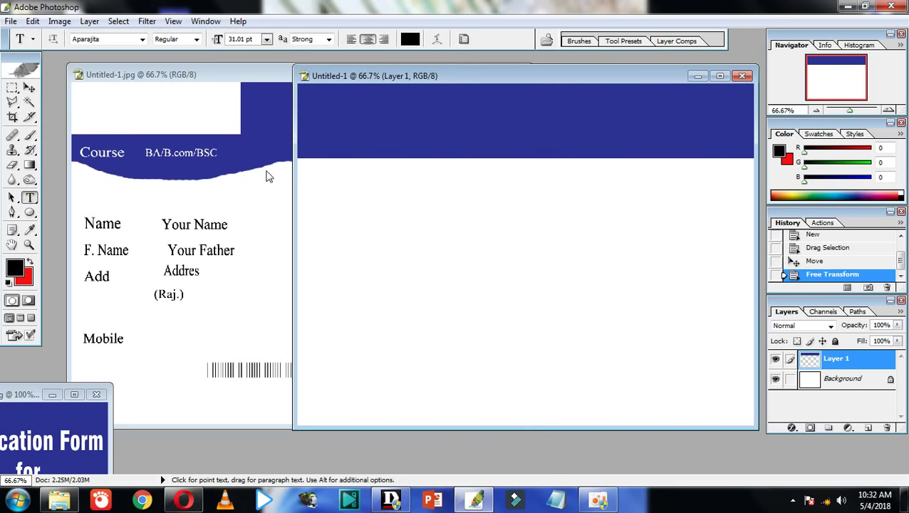
pyautogui.click(304, 152)
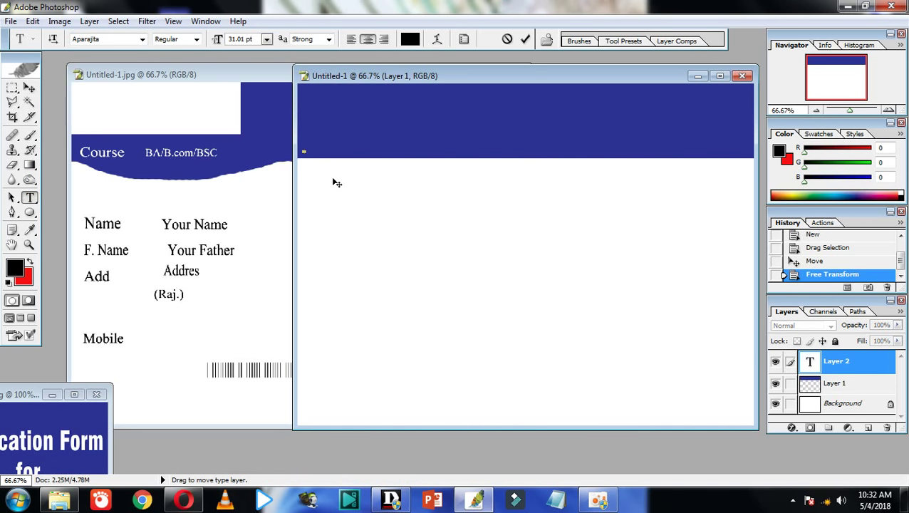
pyautogui.write('Cou')
pyautogui.hotkey('ctrl', 'a')
pyautogui.click(410, 39)
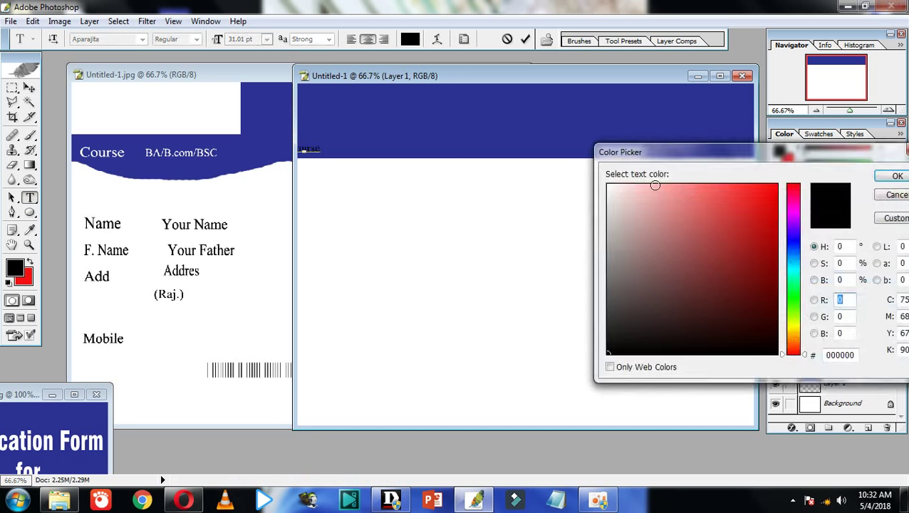
pyautogui.moveTo(654, 185); pyautogui.dragTo(584, 185)
pyautogui.click(897, 176)
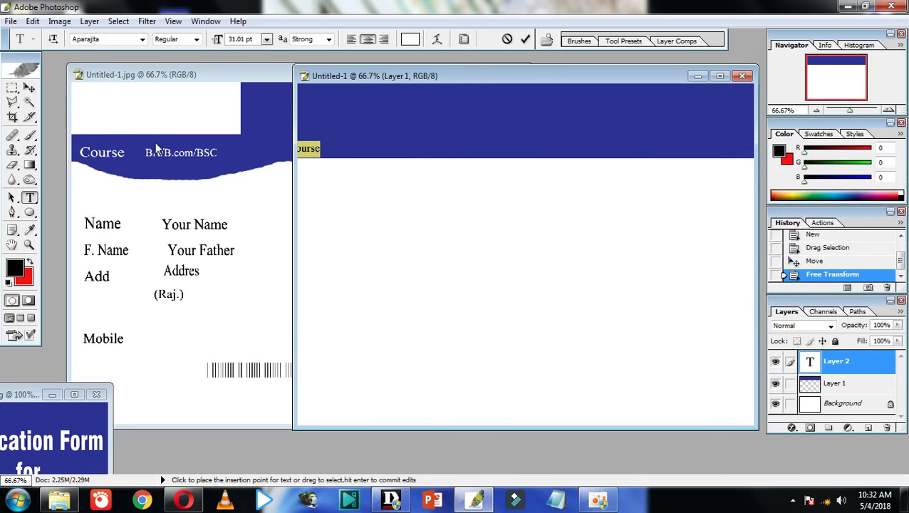
pyautogui.click(29, 87)
pyautogui.moveTo(312, 151); pyautogui.dragTo(353, 156)
pyautogui.hotkey('ctrl', 't')
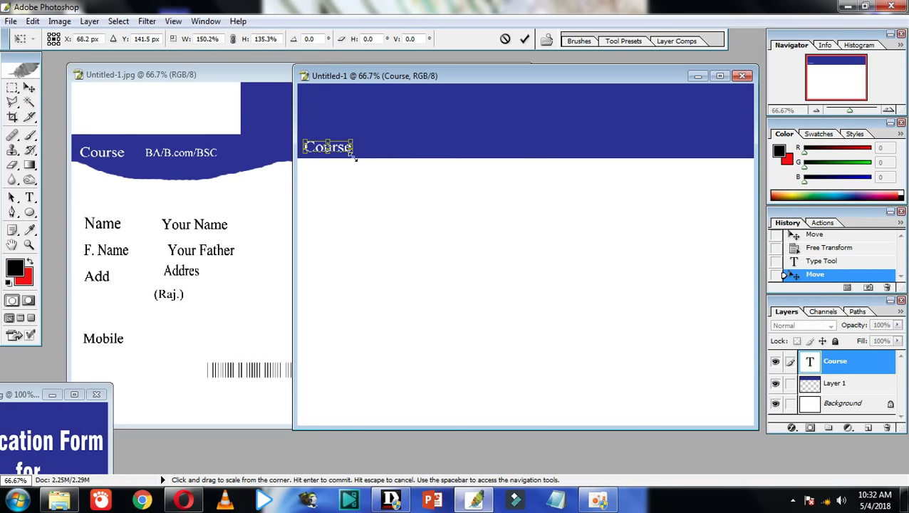
pyautogui.press('Return')
# Add 'BA/B.com/Bsc' beside Course and shift it right to leave a gap.
pyautogui.click(30, 200)
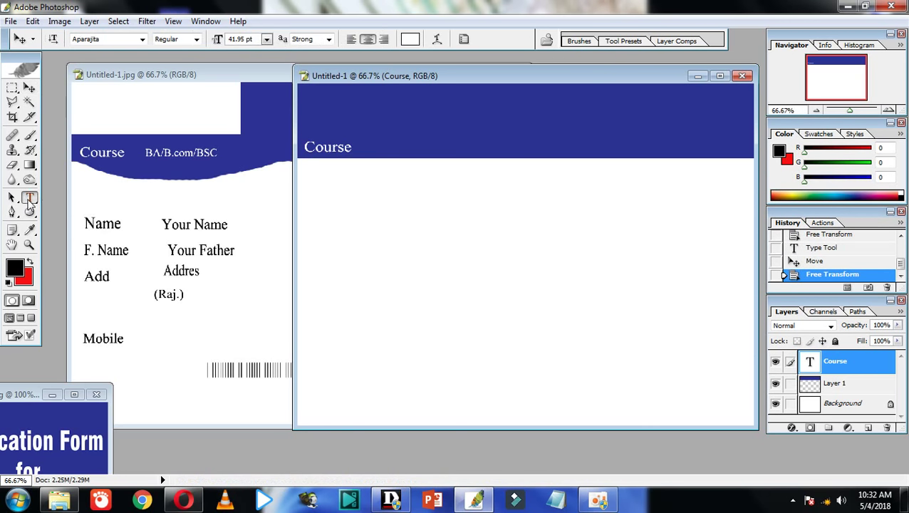
pyautogui.click(382, 148)
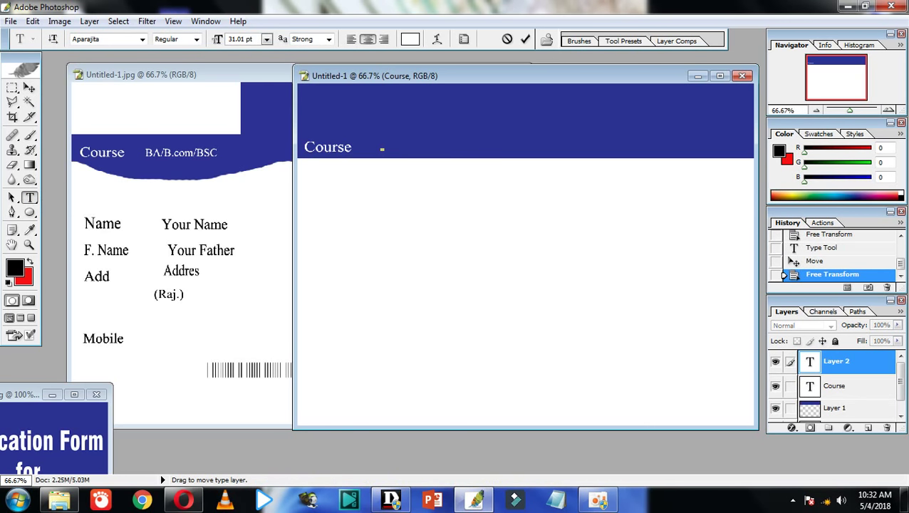
pyautogui.write('BA/B')
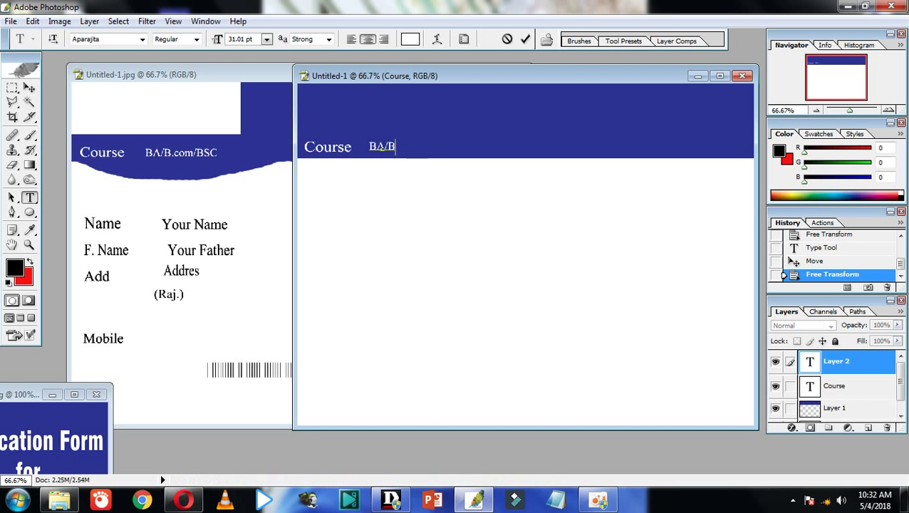
pyautogui.write('.com')
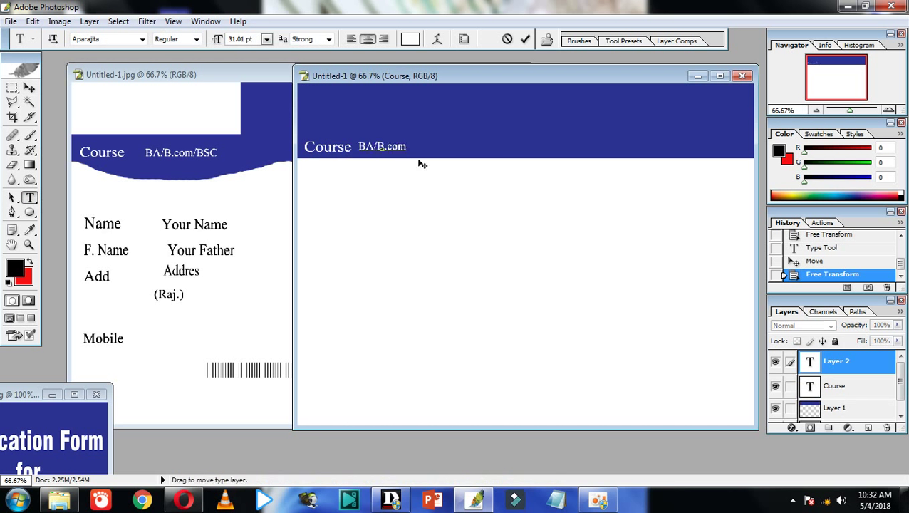
pyautogui.write('/Bsc')
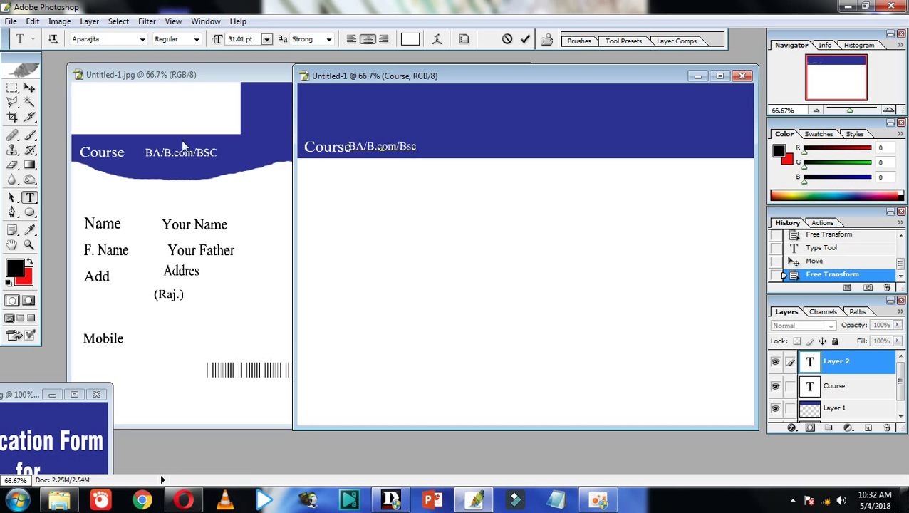
pyautogui.hotkey('ctrl', 'Return')
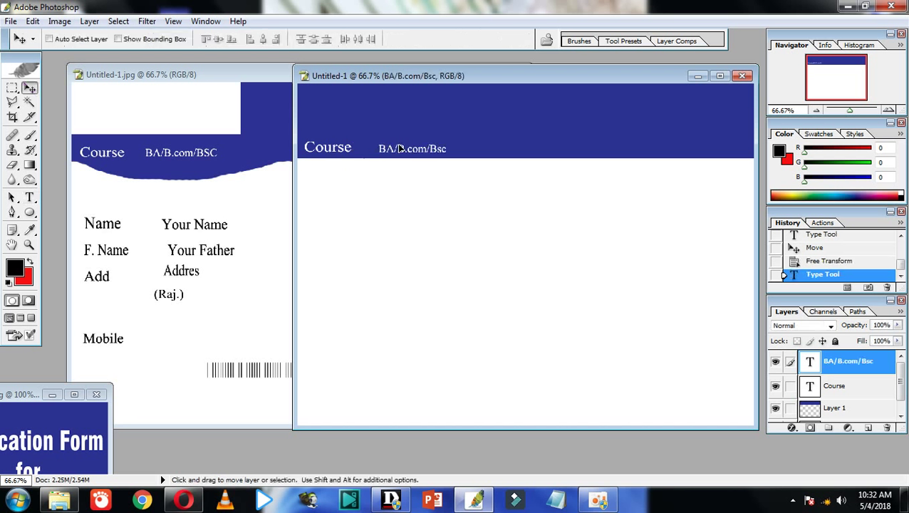
pyautogui.moveTo(600, 86); pyautogui.dragTo(631, 86)
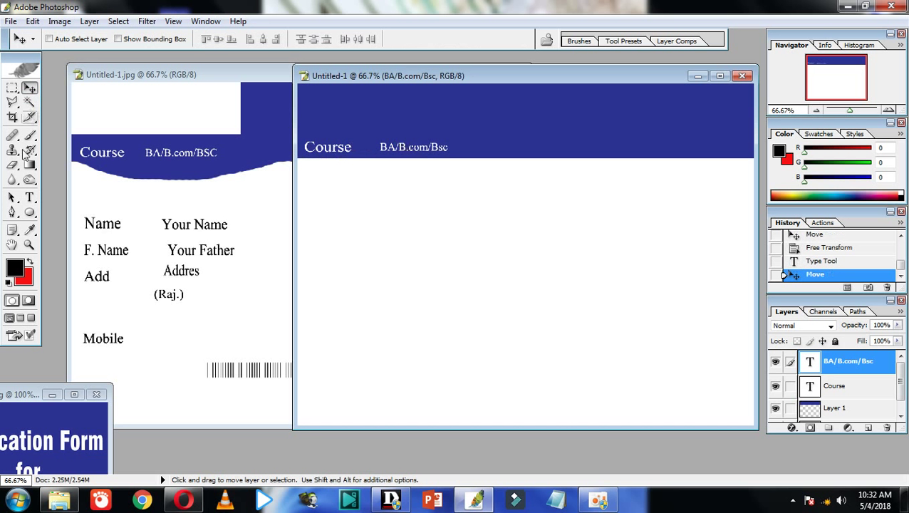
# Type the title 'College Name' at the top of the blue header.
pyautogui.click(28, 197)
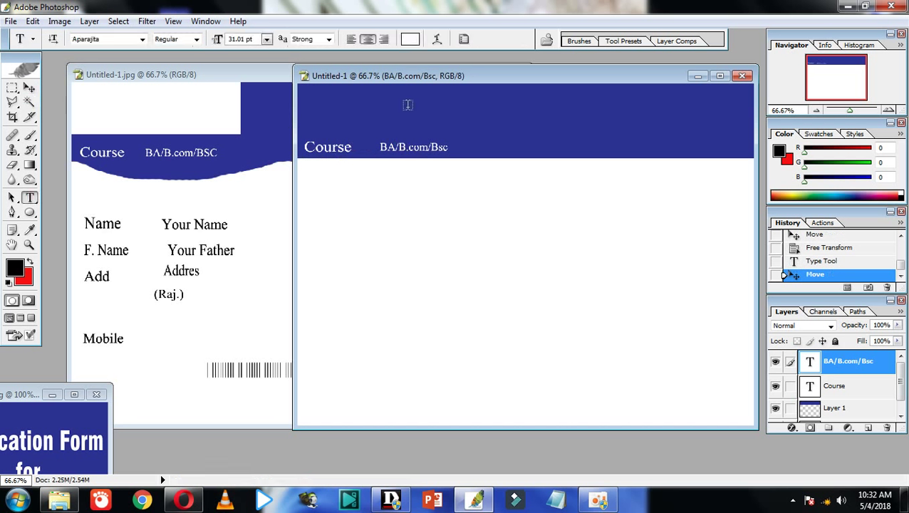
pyautogui.click(408, 104)
pyautogui.write('Coll')
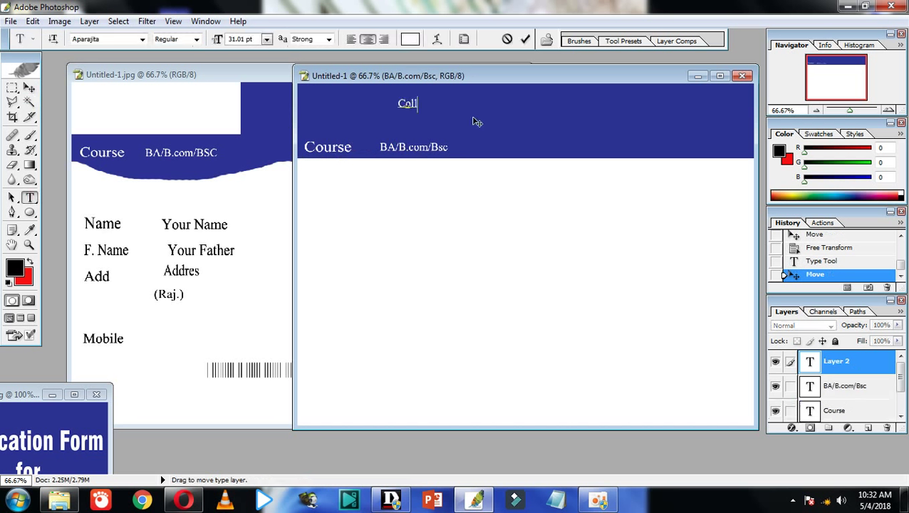
pyautogui.write('ege name')
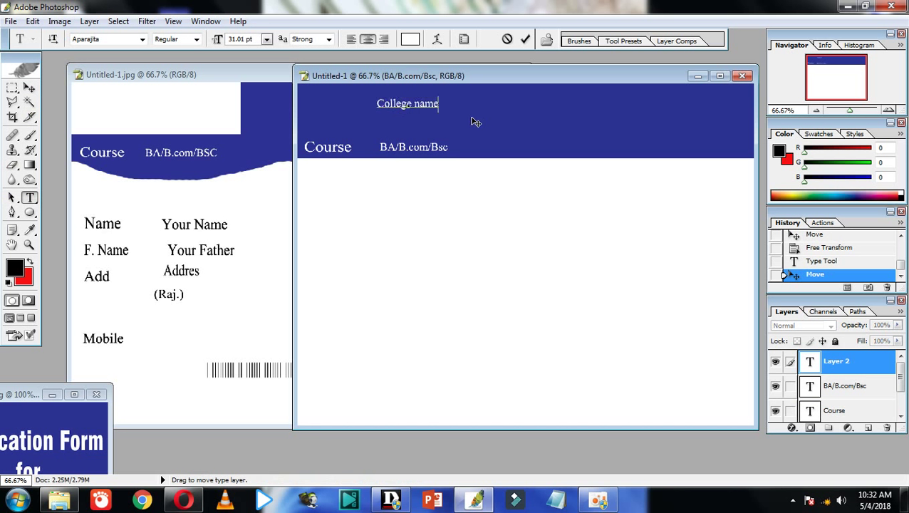
pyautogui.press('BackSpace')
pyautogui.press('BackSpace')
pyautogui.press('BackSpace')
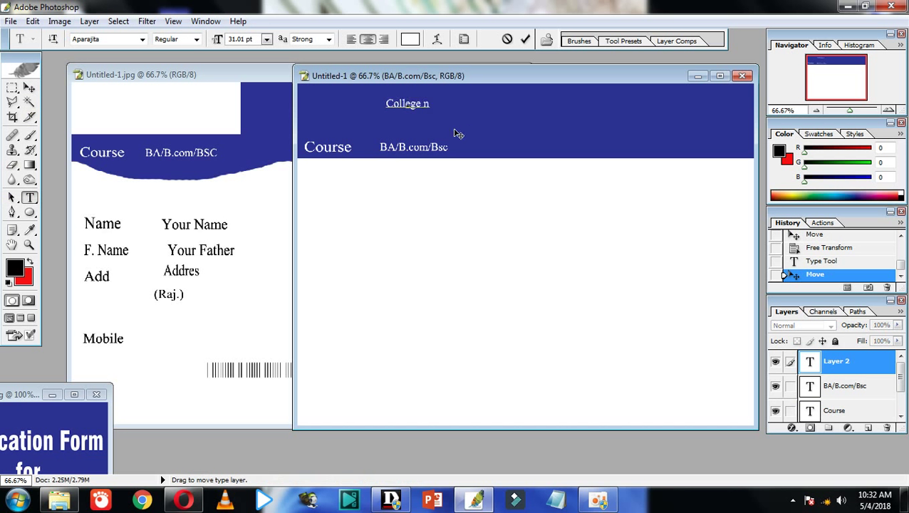
pyautogui.press('BackSpace')
pyautogui.write('Name')
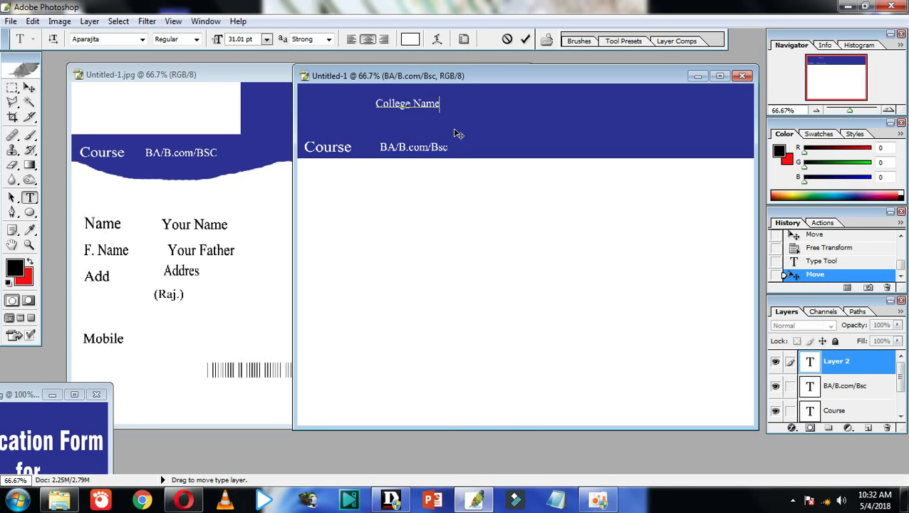
# Enlarge College Name to about 73 pt and centre it across the header.
pyautogui.hotkey('ctrl', 'a')
pyautogui.hotkey('ctrl', 'shift', '.')
pyautogui.hotkey('ctrl', 'shift', '.')
pyautogui.hotkey('ctrl', 'shift', '.')
pyautogui.hotkey('ctrl', 'shift', '.')
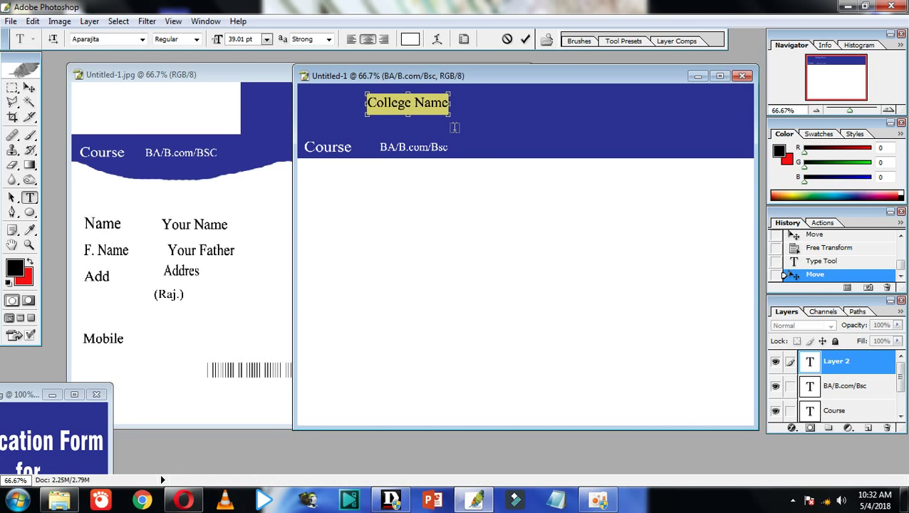
pyautogui.hotkey('ctrl', 'shift', '.')
pyautogui.hotkey('ctrl', 'shift', '.')
pyautogui.hotkey('ctrl', 'shift', '.')
pyautogui.hotkey('ctrl', 'shift', '.')
pyautogui.hotkey('ctrl', 'shift', '.')
pyautogui.hotkey('ctrl', 'shift', '.')
pyautogui.hotkey('ctrl', 'shift', '.')
pyautogui.hotkey('ctrl', 'shift', '.')
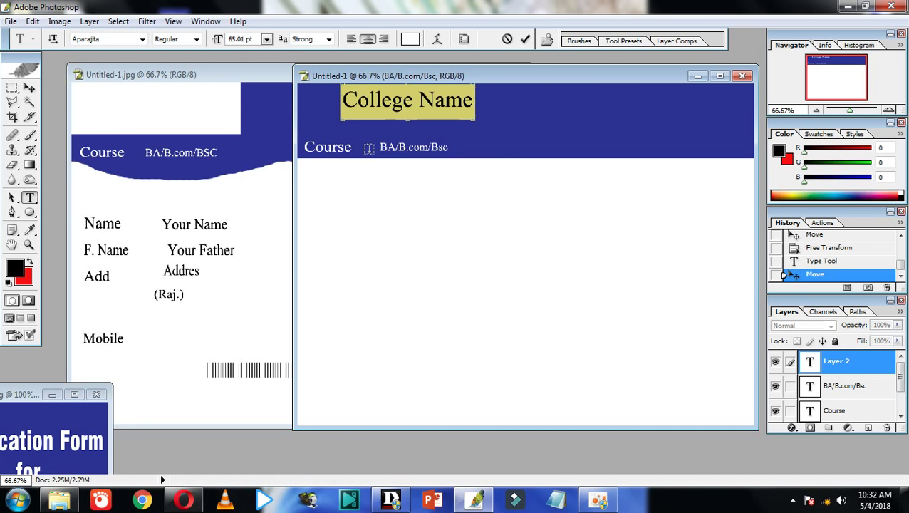
pyautogui.hotkey('ctrl', 'shift', '.')
pyautogui.hotkey('ctrl', 'shift', '.')
pyautogui.hotkey('ctrl', 'shift', '.')
pyautogui.hotkey('ctrl', 'shift', '.')
pyautogui.hotkey('ctrl', 'shift', '.')
pyautogui.hotkey('ctrl', 'shift', '.')
pyautogui.hotkey('ctrl', 'shift', '.')
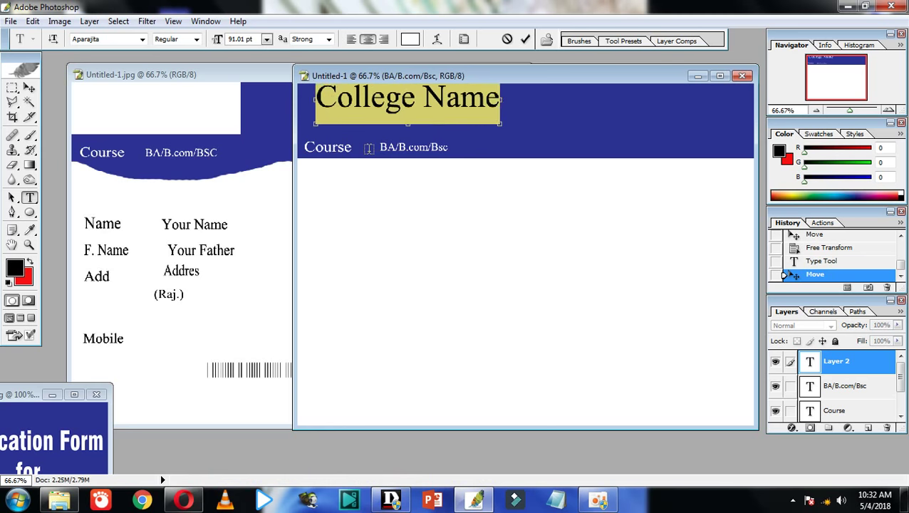
pyautogui.hotkey('ctrl', 'shift', '.')
pyautogui.hotkey('ctrl', 'shift', '.')
pyautogui.hotkey('ctrl', 'shift', '.')
pyautogui.click(29, 87)
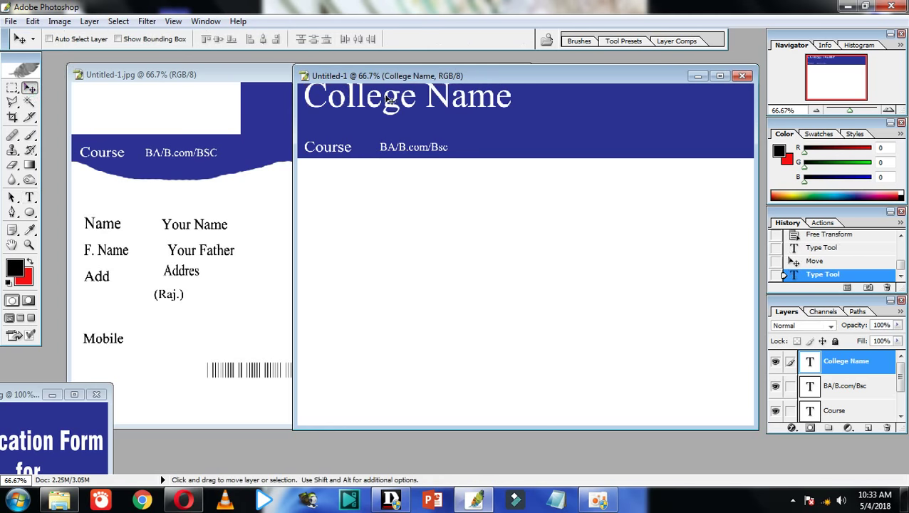
pyautogui.moveTo(425, 97)
pyautogui.mouseDown()
pyautogui.moveTo(543, 105)
pyautogui.moveTo(561, 173)
pyautogui.moveTo(563, 102)
pyautogui.mouseUp()
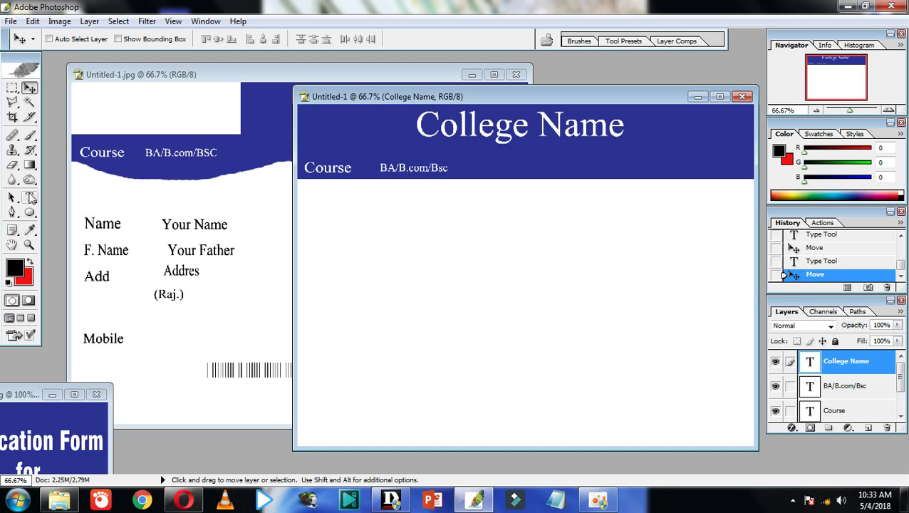
# Start a new text line under the title reading 'College Address'.
pyautogui.click(29, 197)
pyautogui.moveTo(450, 99)
pyautogui.mouseDown()
pyautogui.moveTo(364, 176)
pyautogui.moveTo(371, 171)
pyautogui.mouseUp()
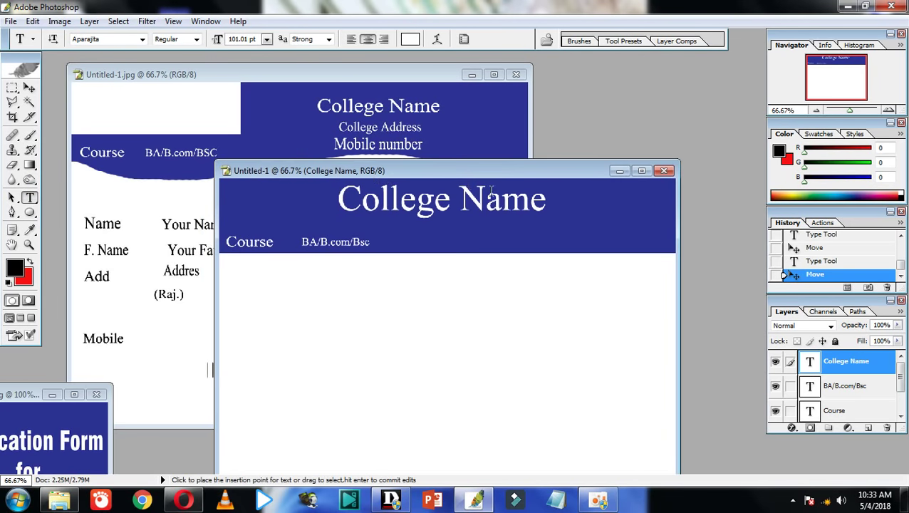
pyautogui.click(521, 222)
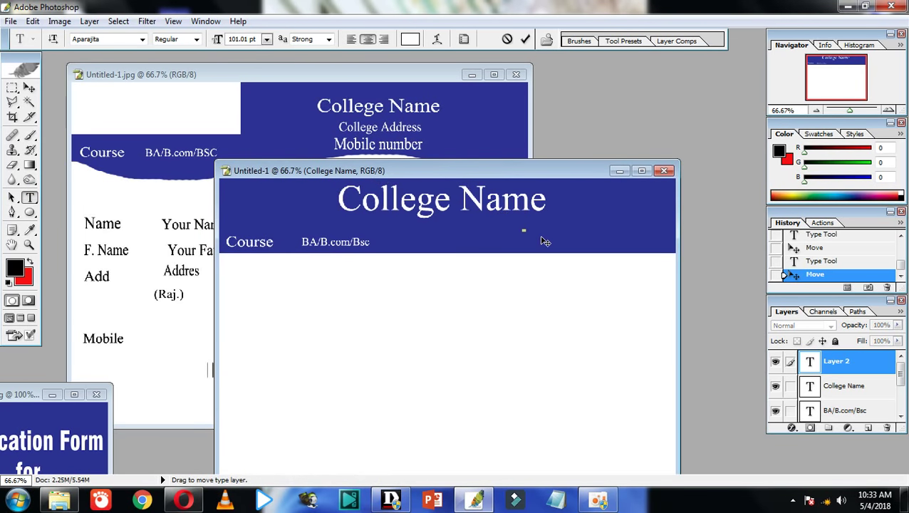
pyautogui.write('Coll')
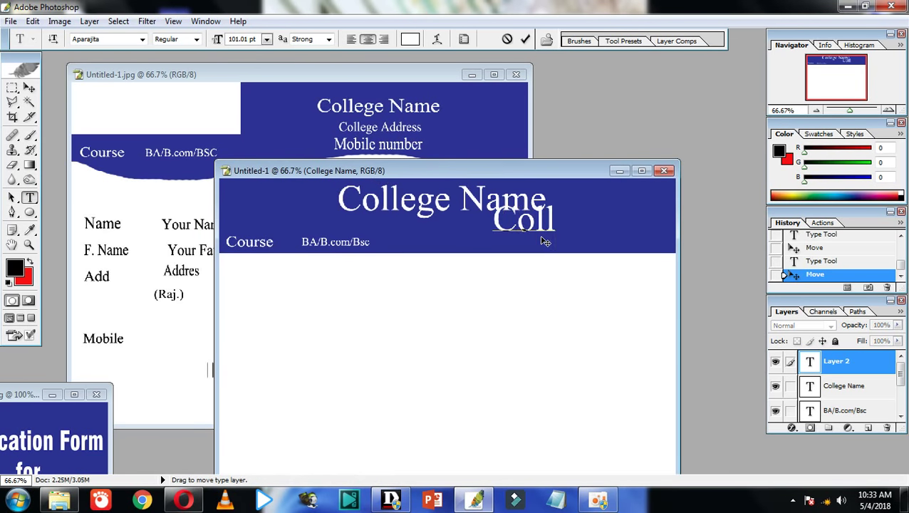
pyautogui.write('ege Add')
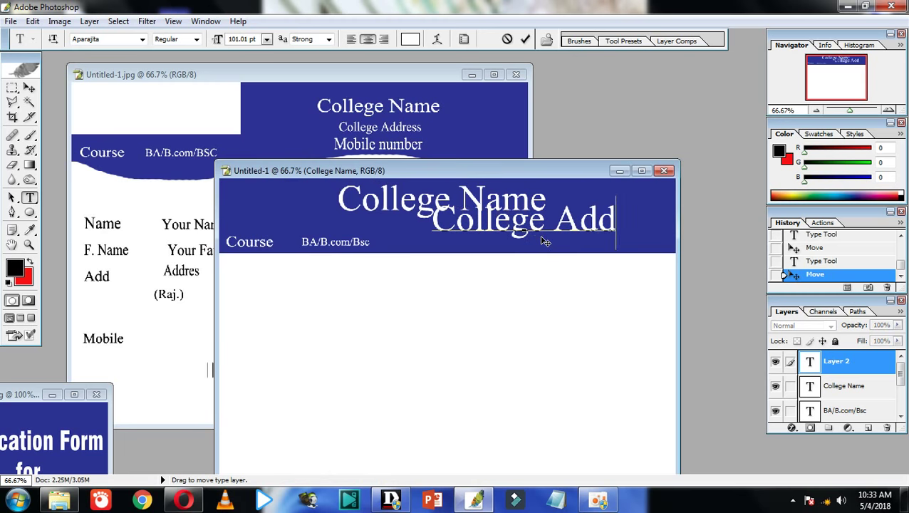
pyautogui.write('ress')
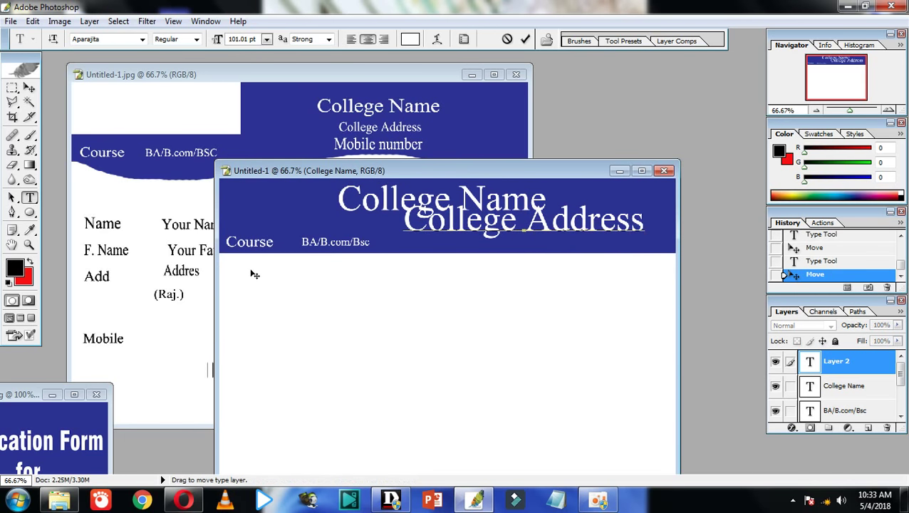
# Shrink College Address to about 41 pt and move it to the header's right side.
pyautogui.press('ctrl')
pyautogui.hotkey('ctrl', 'a')
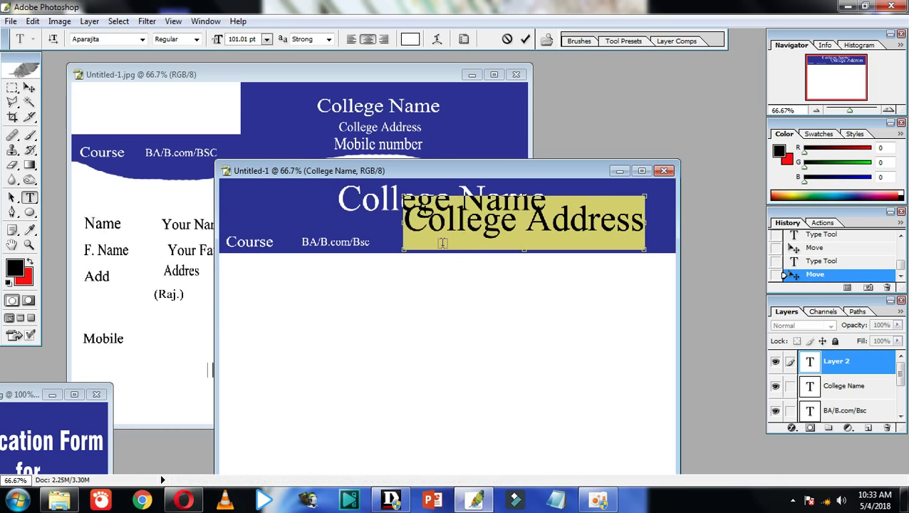
pyautogui.hotkey('ctrl', 'shift', ',')
pyautogui.hotkey('ctrl', 'shift', ',')
pyautogui.hotkey('ctrl', 'shift', ',')
pyautogui.hotkey('ctrl', 'shift', ',')
pyautogui.hotkey('ctrl', 'shift', ',')
pyautogui.hotkey('ctrl', 'shift', ',')
pyautogui.hotkey('ctrl', 'shift', ',')
pyautogui.hotkey('ctrl', 'shift', ',')
pyautogui.hotkey('ctrl', 'shift', ',')
pyautogui.hotkey('ctrl', 'shift', ',')
pyautogui.hotkey('ctrl', 'shift', ',')
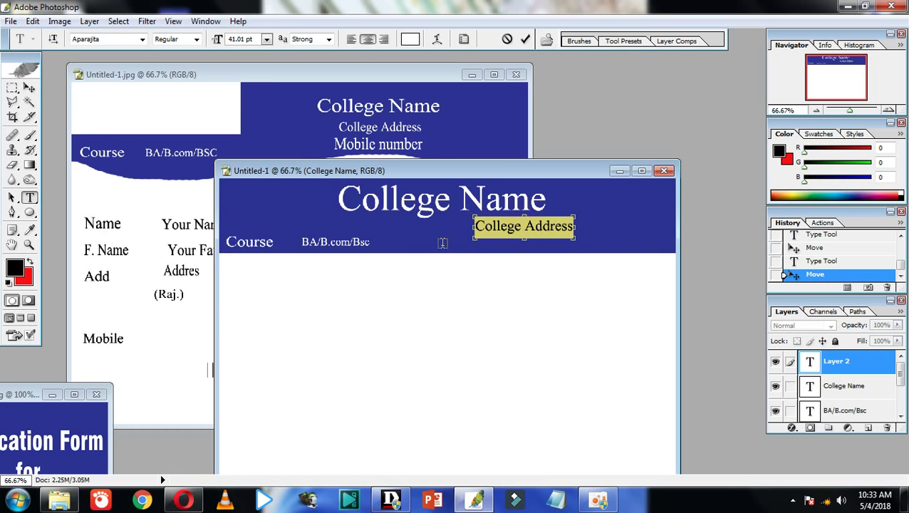
pyautogui.hotkey('ctrl', 'shift', ',')
pyautogui.hotkey('ctrl', 'shift', ',')
pyautogui.click(29, 87)
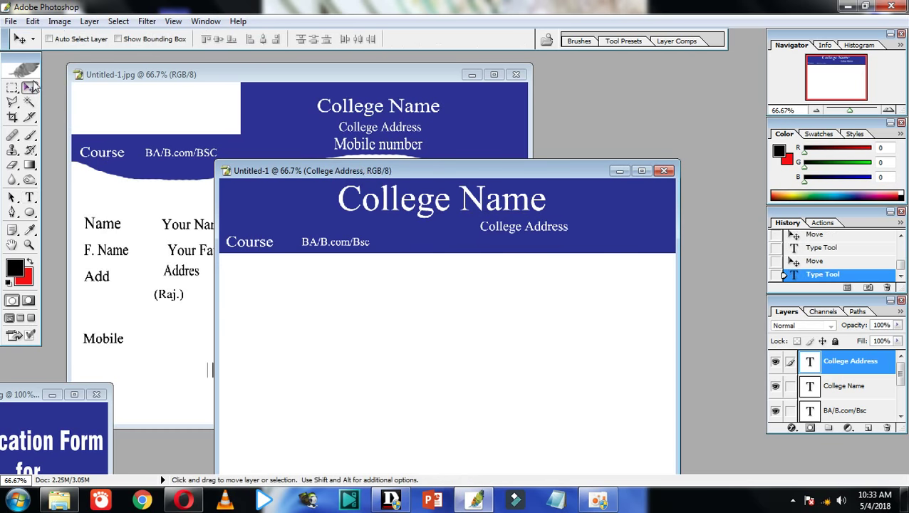
pyautogui.moveTo(548, 229); pyautogui.dragTo(609, 228)
# Add 'Mobile no.' below College Address and align it underneath.
pyautogui.click(29, 197)
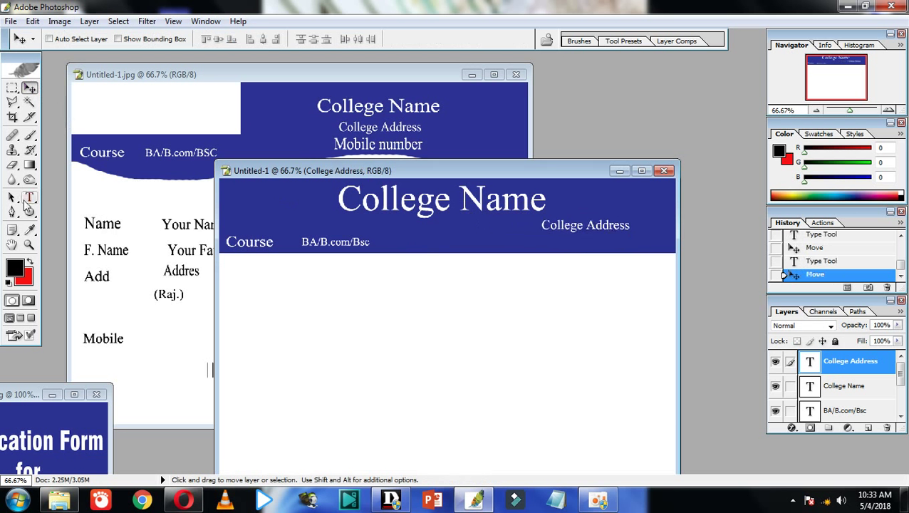
pyautogui.click(544, 242)
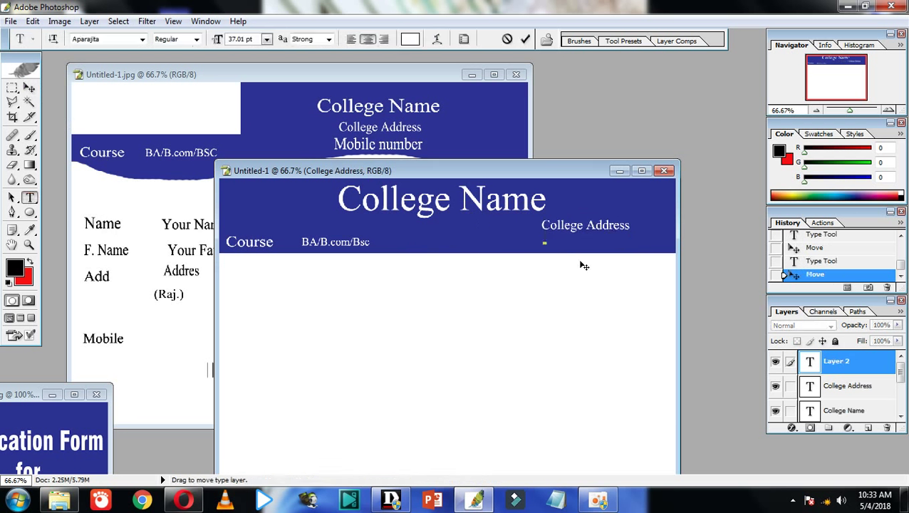
pyautogui.write('Mo')
pyautogui.write('bile ')
pyautogui.write('no.')
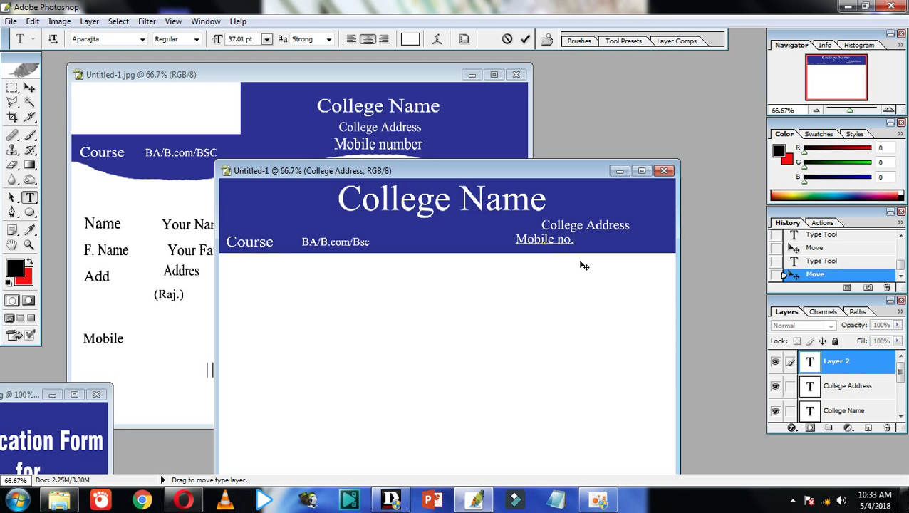
pyautogui.click(29, 87)
pyautogui.moveTo(543, 244); pyautogui.dragTo(569, 245)
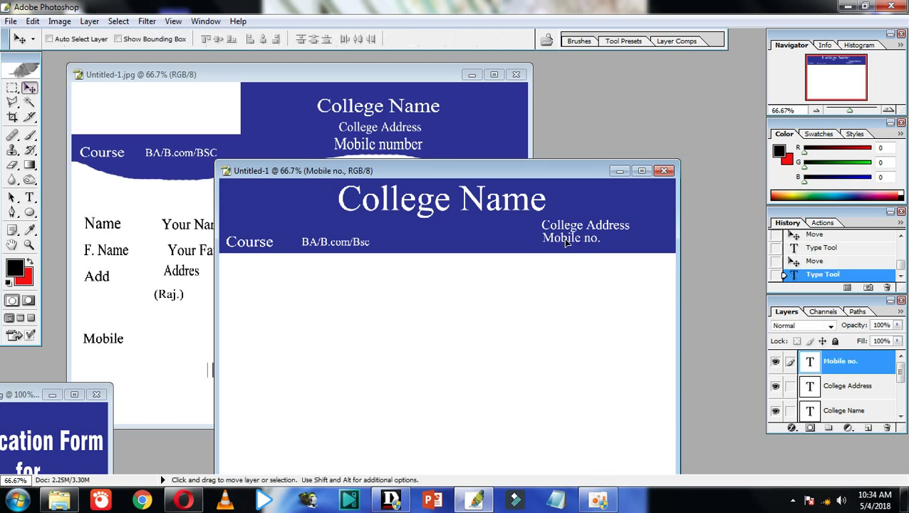
pyautogui.moveTo(476, 171); pyautogui.dragTo(525, 102)
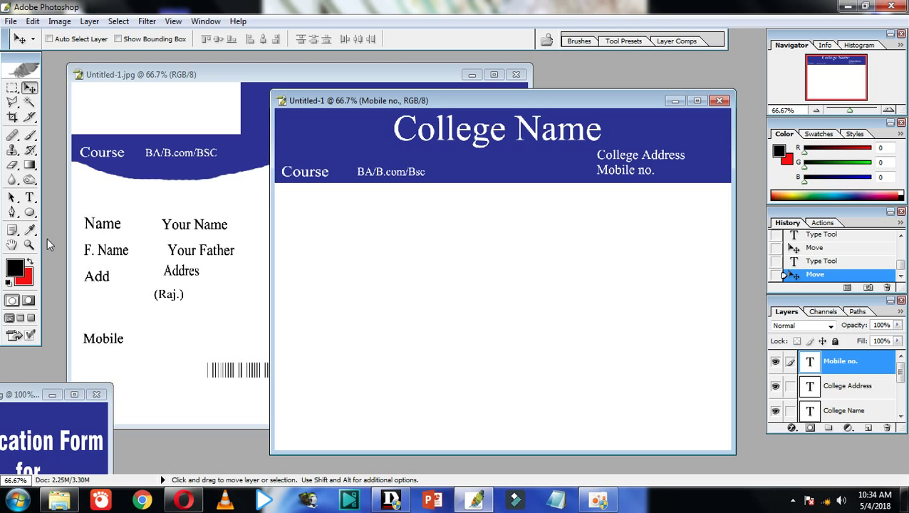
# Begin a text line in the white card body, keeping the current Windows colour scheme.
pyautogui.click(29, 197)
pyautogui.click(288, 224)
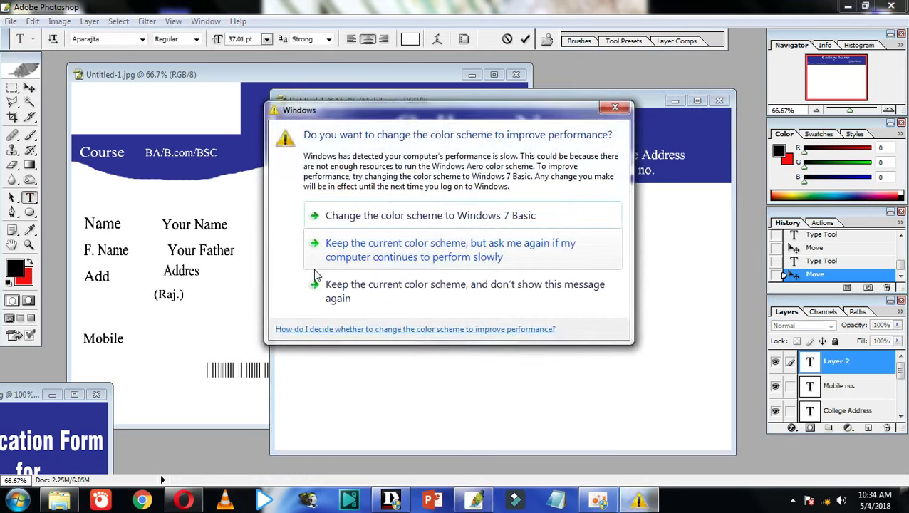
pyautogui.click(363, 288)
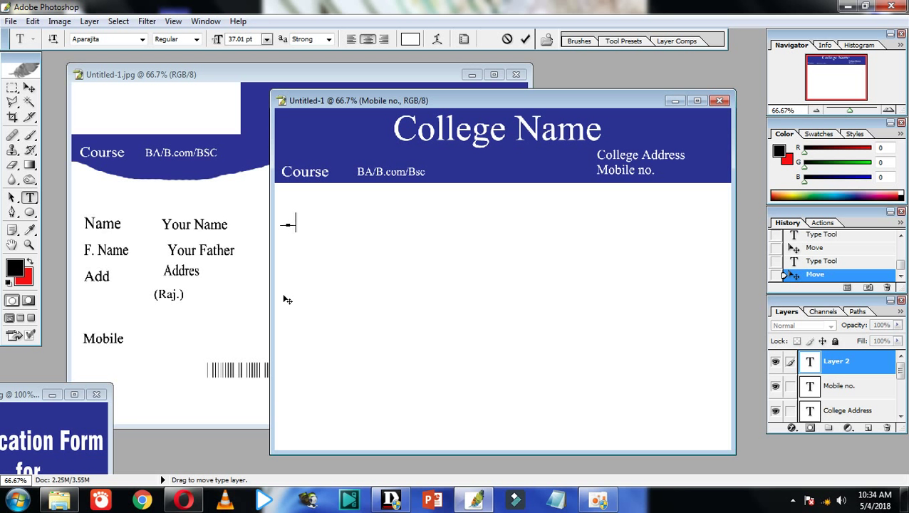
# Make the Name label black, move it below the header and enlarge it to about 183%.
pyautogui.hotkey('ctrl', 'a')
pyautogui.click(410, 40)
pyautogui.click(608, 353)
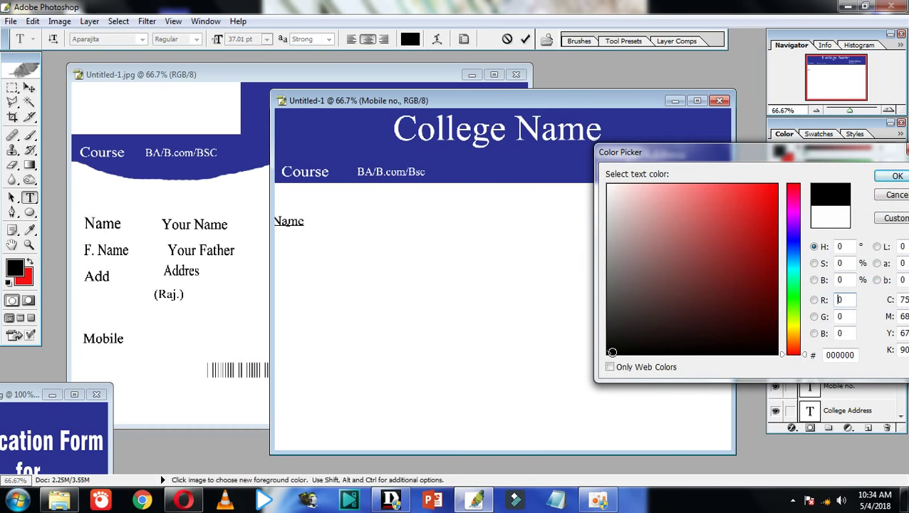
pyautogui.click(897, 176)
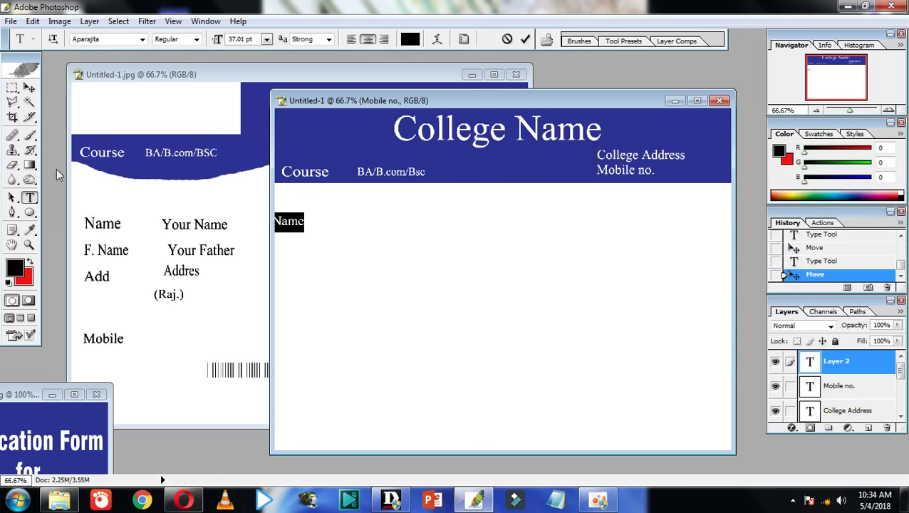
pyautogui.click(29, 87)
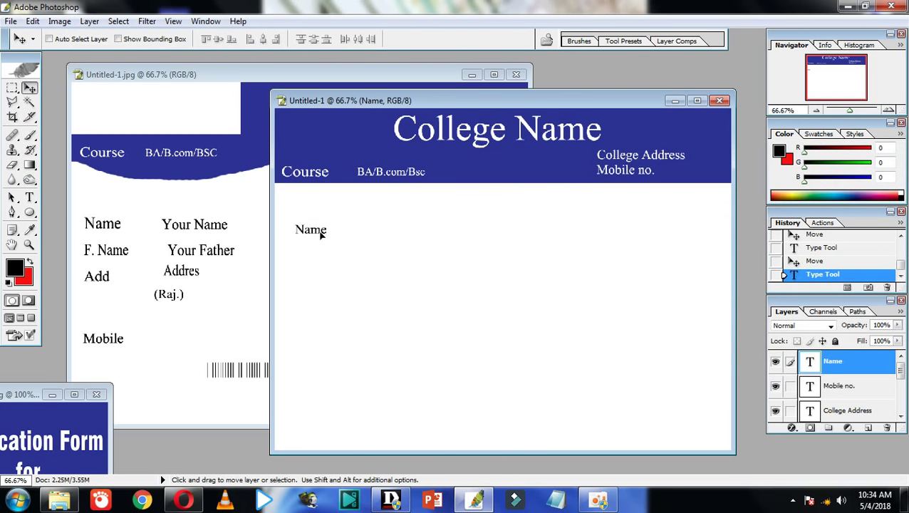
pyautogui.moveTo(300, 226); pyautogui.dragTo(316, 238)
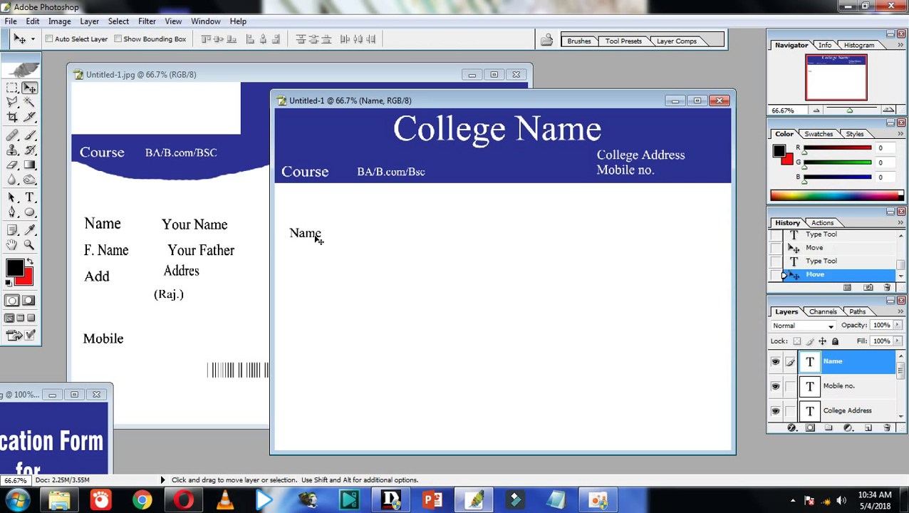
pyautogui.hotkey('ctrl', 't')
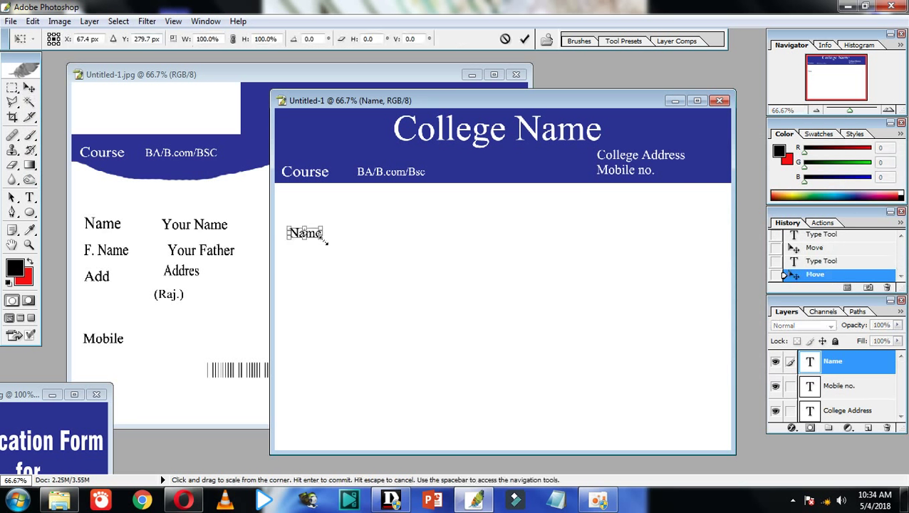
pyautogui.moveTo(326, 241); pyautogui.dragTo(350, 248)
pyautogui.press('Return')
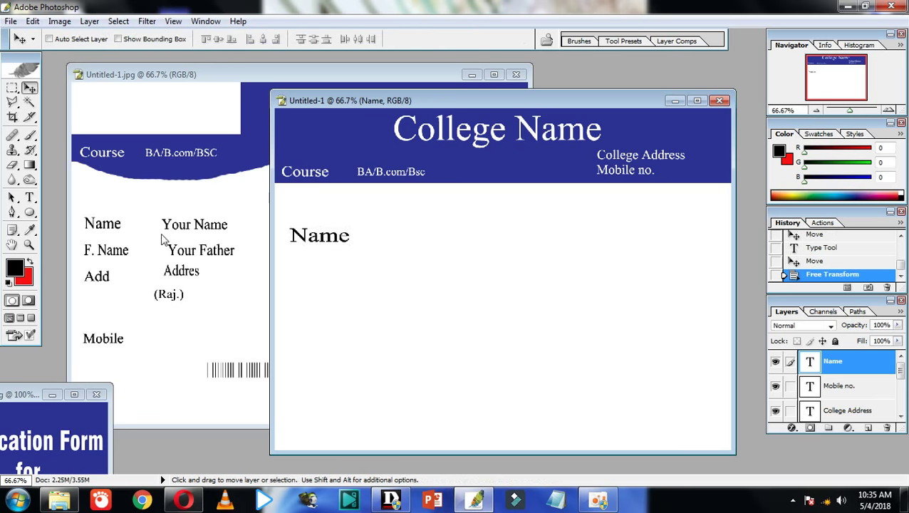
# Type the placeholder 'Your Name' beside the Name label.
pyautogui.click(29, 197)
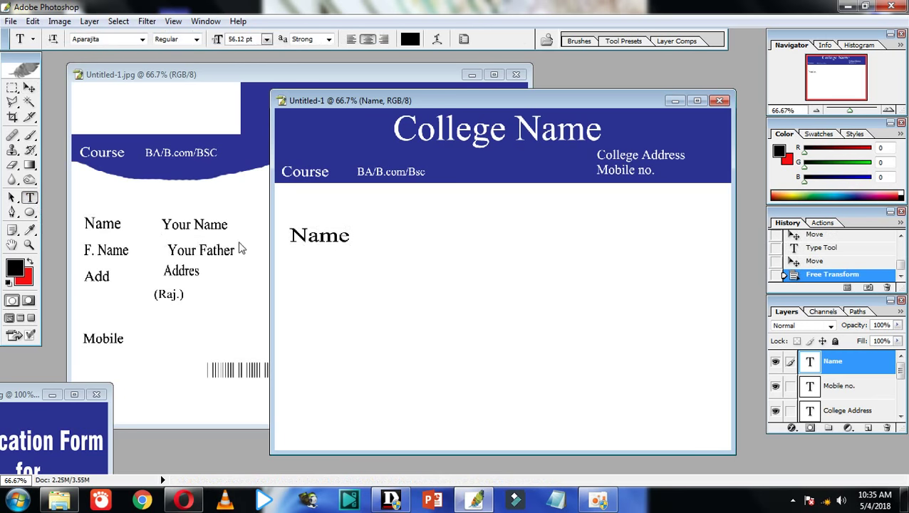
pyautogui.click(400, 236)
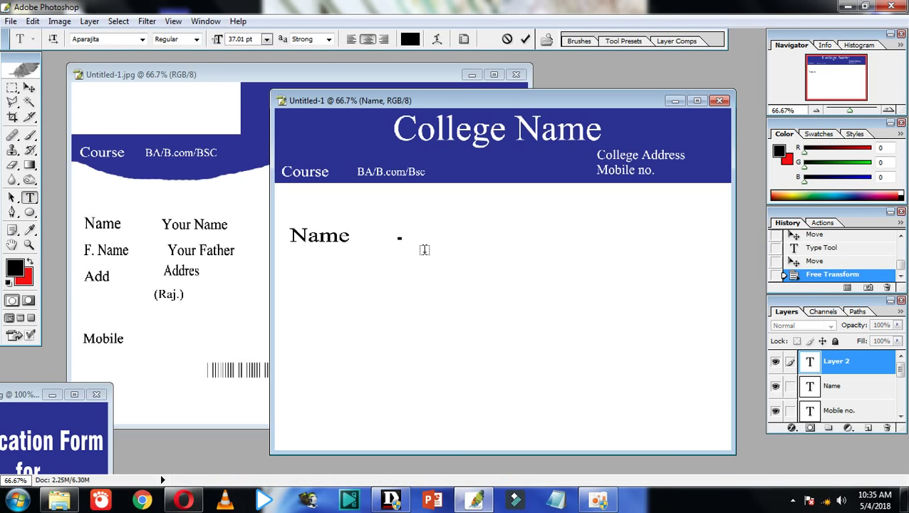
pyautogui.write('Your N')
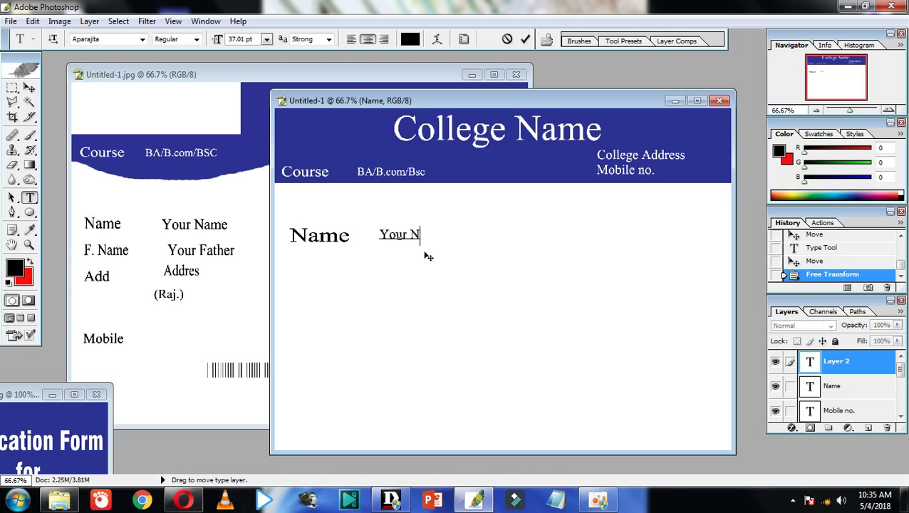
pyautogui.write('mac')
pyautogui.press('BackSpace')
pyautogui.press('BackSpace')
pyautogui.press('BackSpace')
pyautogui.write('ame')
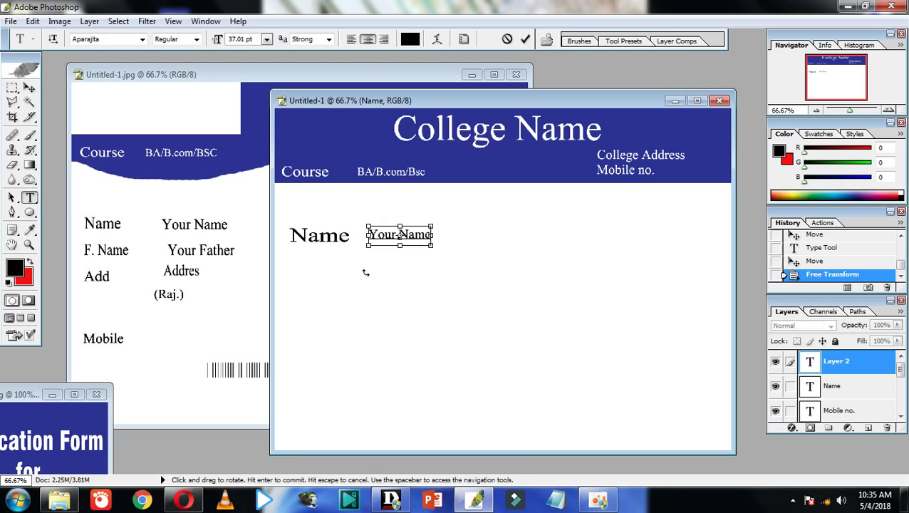
pyautogui.moveTo(367, 235); pyautogui.dragTo(436, 258)
pyautogui.click(396, 235)
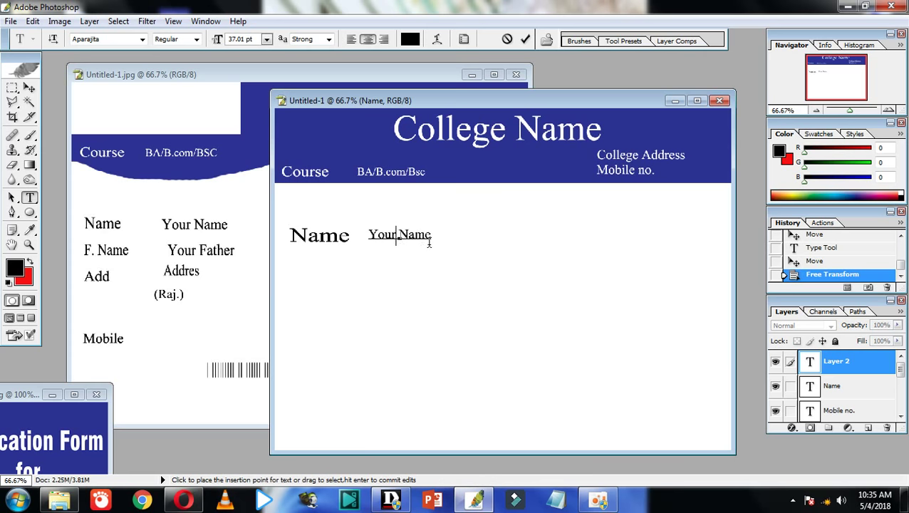
# Enlarge the Your Name text and position it alongside the Name label.
pyautogui.hotkey('ctrl', 'a')
pyautogui.hotkey('ctrl', 'shift', '.')
pyautogui.hotkey('ctrl', 'shift', '.')
pyautogui.hotkey('ctrl', 'shift', '.')
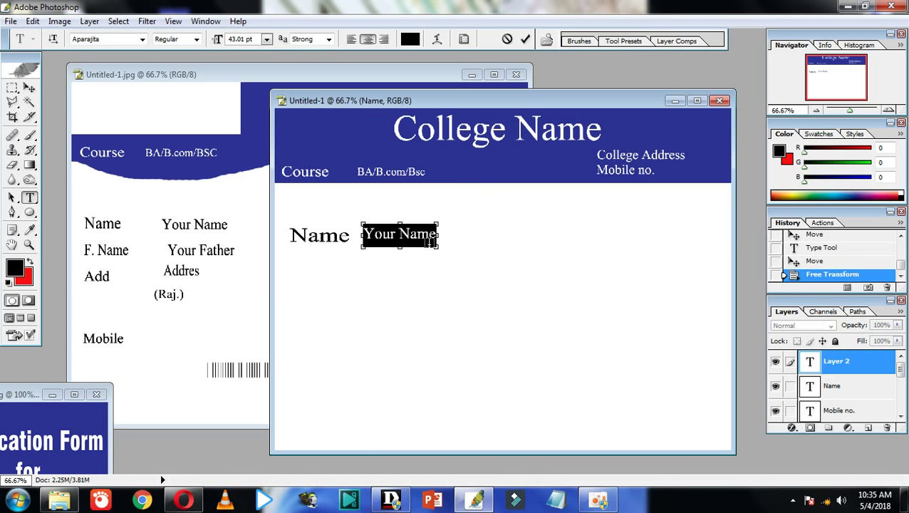
pyautogui.hotkey('ctrl', 'shift', '.')
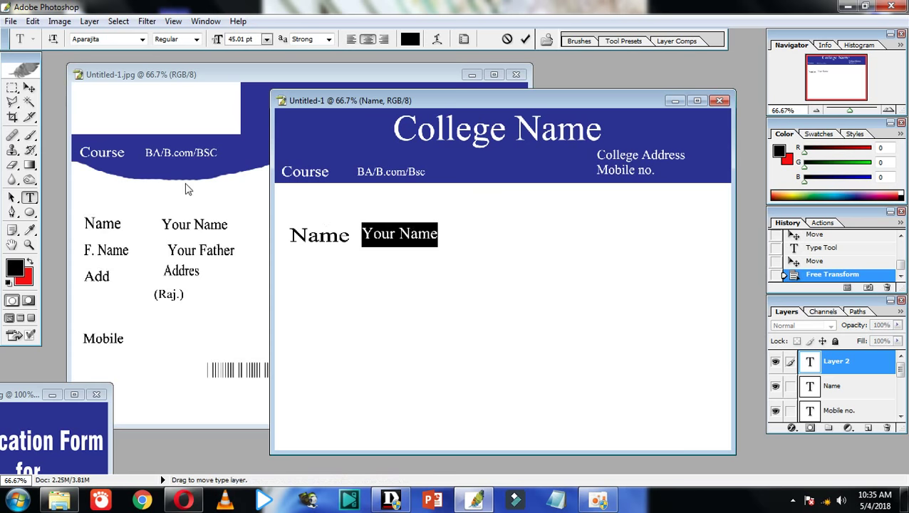
pyautogui.click(29, 87)
pyautogui.moveTo(398, 237)
pyautogui.mouseDown()
pyautogui.moveTo(468, 247)
pyautogui.moveTo(442, 241)
pyautogui.mouseUp()
pyautogui.hotkey('ctrl', 't')
pyautogui.press('Return')
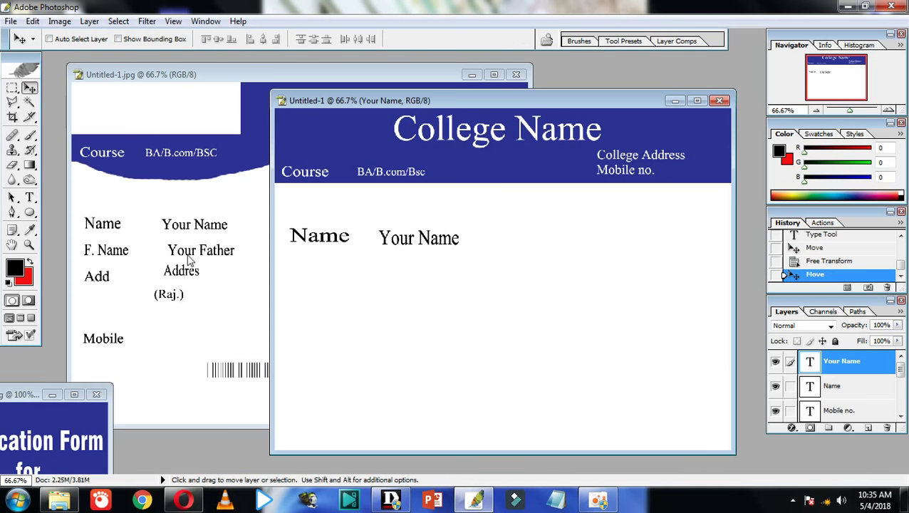
pyautogui.click(30, 197)
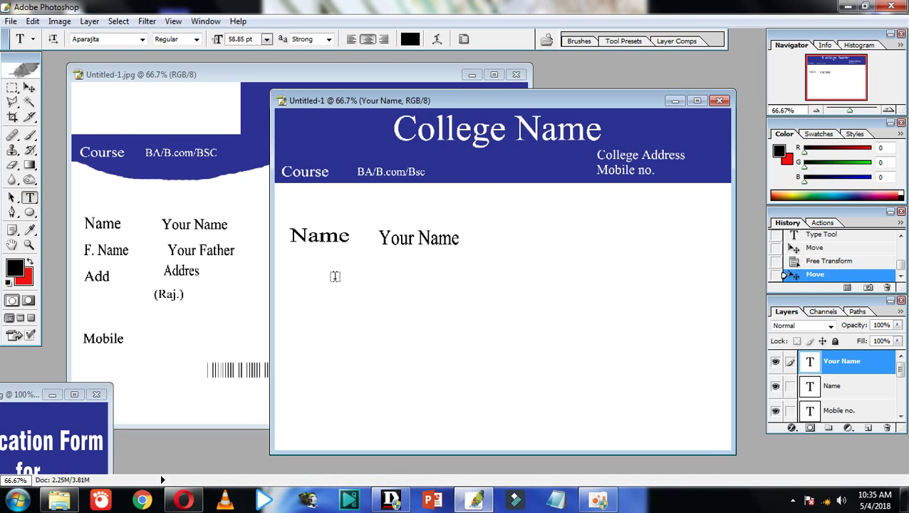
# Type an 'F.Name' label below the Name row and commit it.
pyautogui.click(293, 277)
pyautogui.write('F')
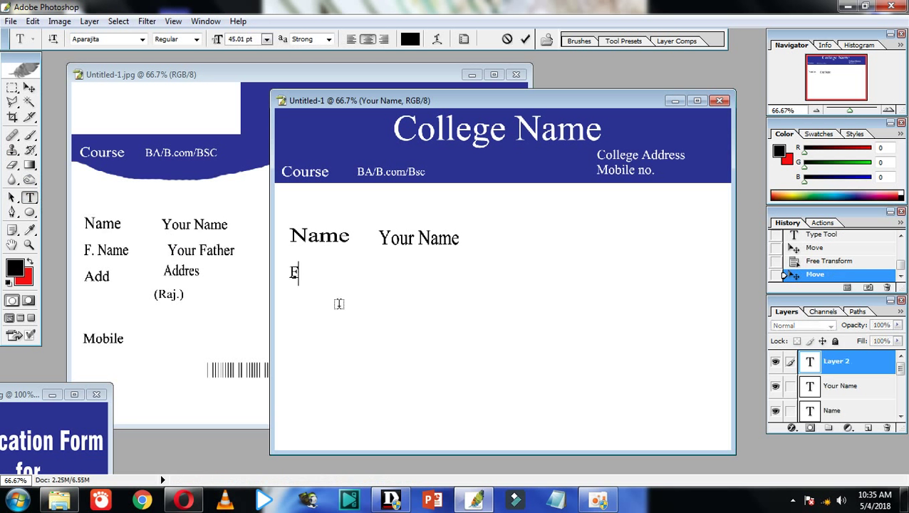
pyautogui.write('.')
pyautogui.moveTo(344, 310); pyautogui.dragTo(342, 310)
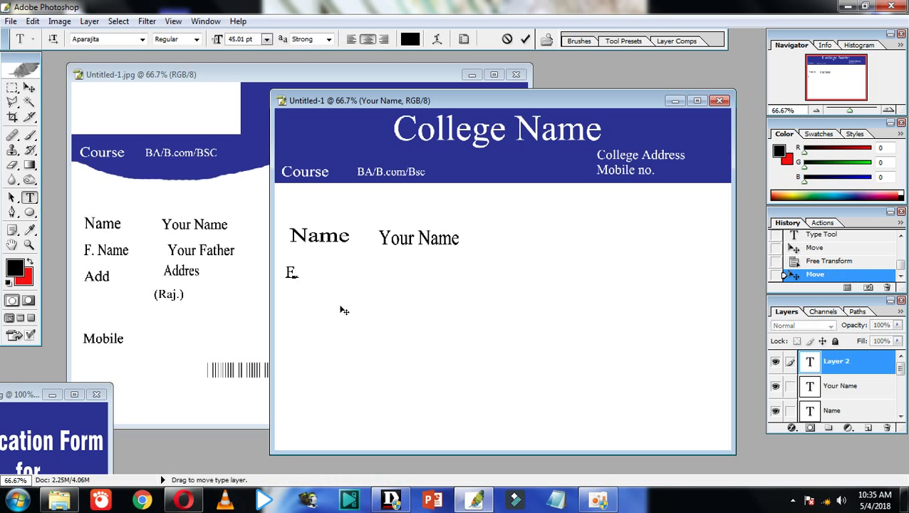
pyautogui.press('BackSpace')
pyautogui.write('.Name')
pyautogui.click(13, 87)
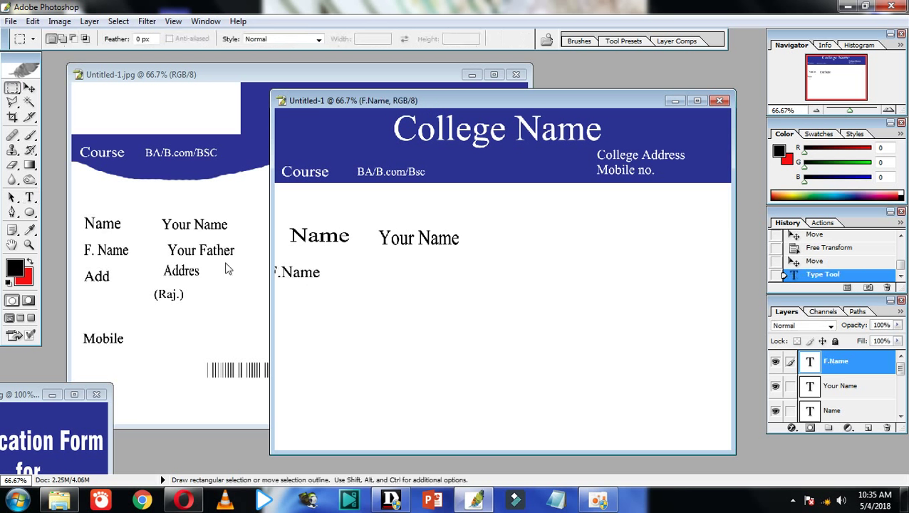
pyautogui.moveTo(298, 273); pyautogui.dragTo(329, 279)
# Line F.Name up under Name and resize it to match Name's size.
pyautogui.click(29, 87)
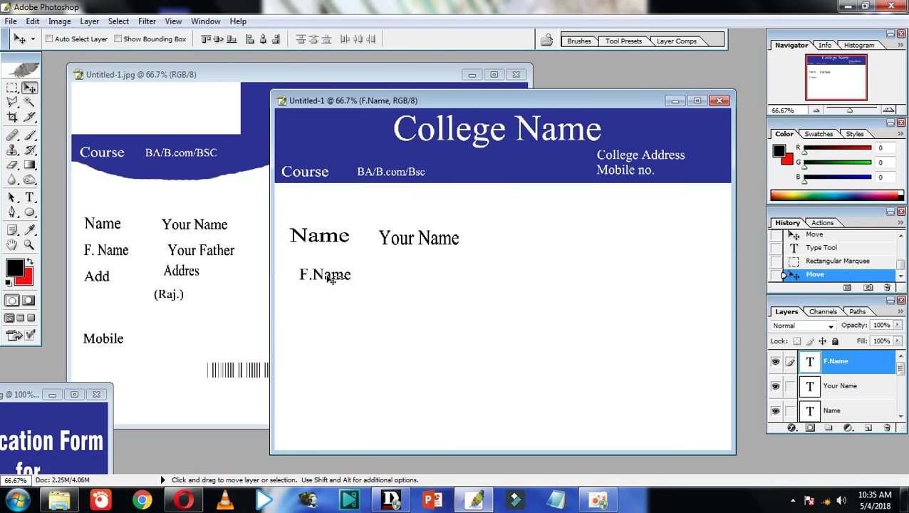
pyautogui.click(12, 88)
pyautogui.click(416, 352)
pyautogui.click(29, 88)
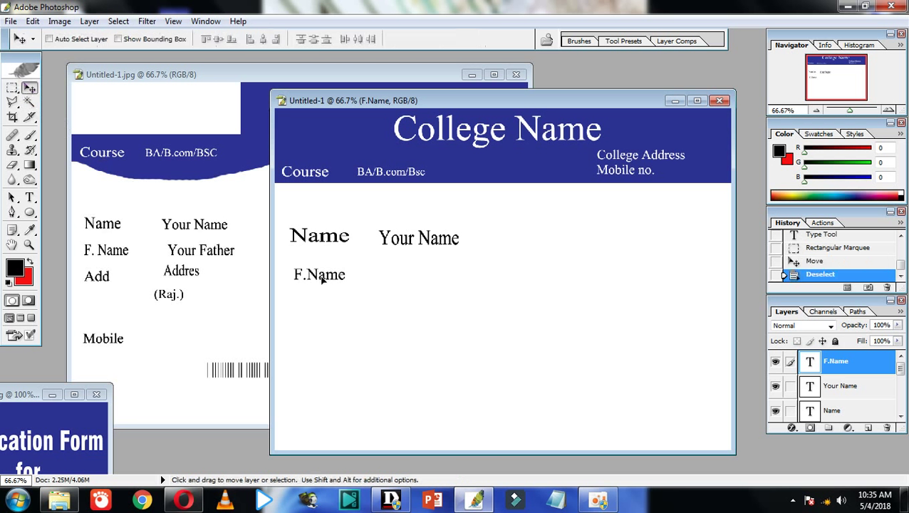
pyautogui.moveTo(318, 275)
pyautogui.mouseDown()
pyautogui.moveTo(308, 276)
pyautogui.moveTo(356, 289)
pyautogui.mouseUp()
pyautogui.hotkey('ctrl', 't')
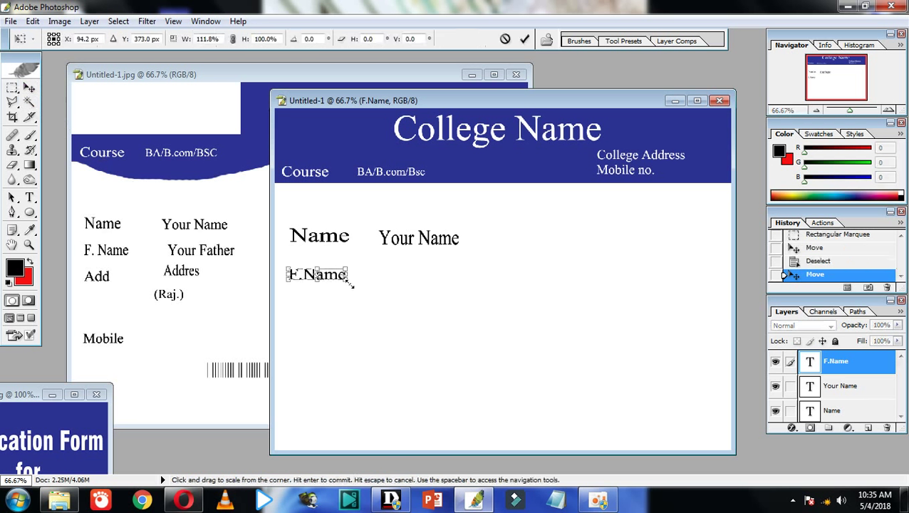
pyautogui.press('Return')
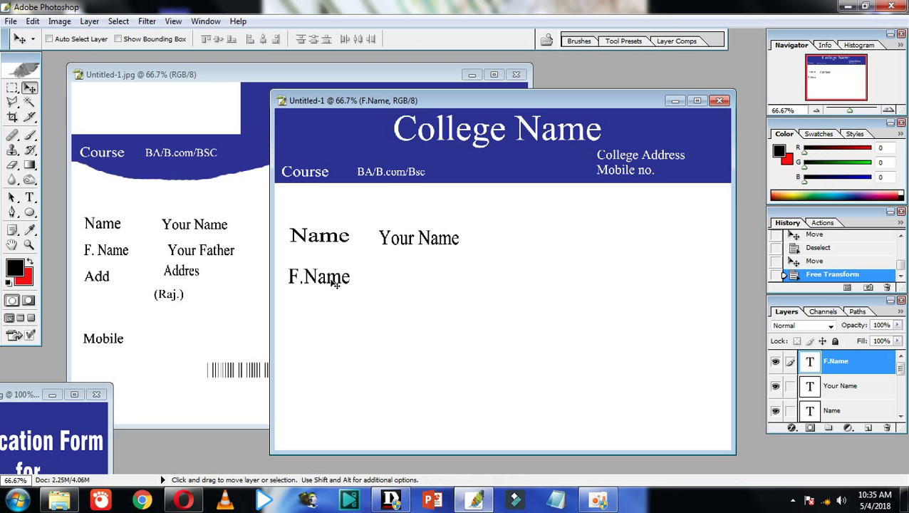
pyautogui.hotkey('ctrl', 't')
pyautogui.moveTo(349, 267); pyautogui.dragTo(339, 282)
pyautogui.press('Return')
pyautogui.hotkey('ctrl', 't')
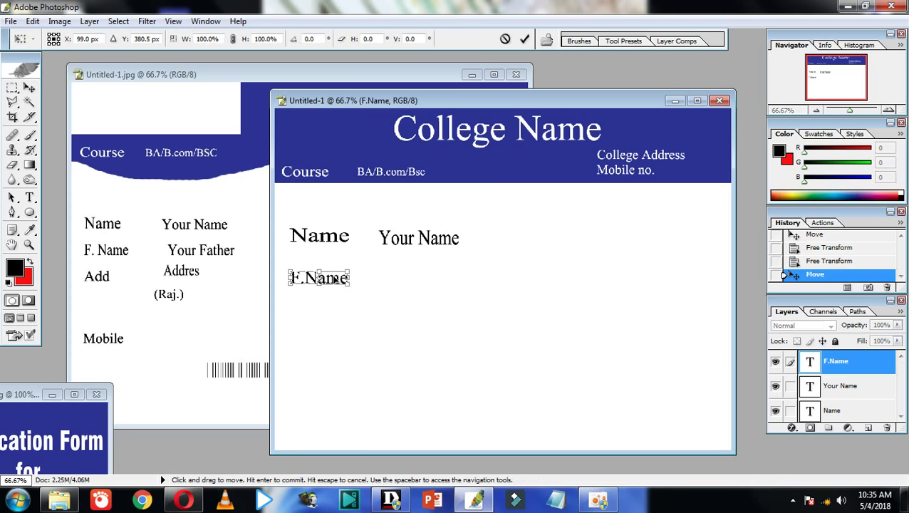
pyautogui.moveTo(349, 267); pyautogui.dragTo(351, 265)
pyautogui.press('Return')
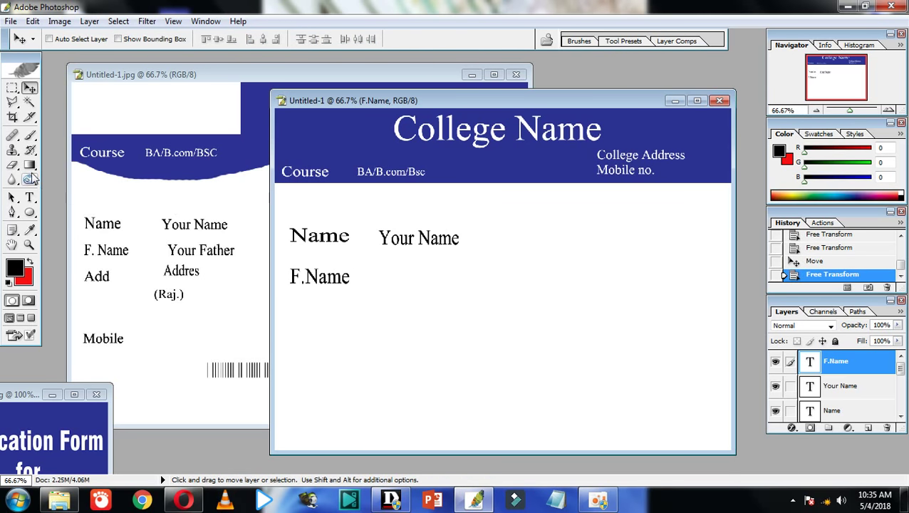
# Add 'Your Father Name' text and move it beside the F.Name label.
pyautogui.click(29, 198)
pyautogui.click(385, 275)
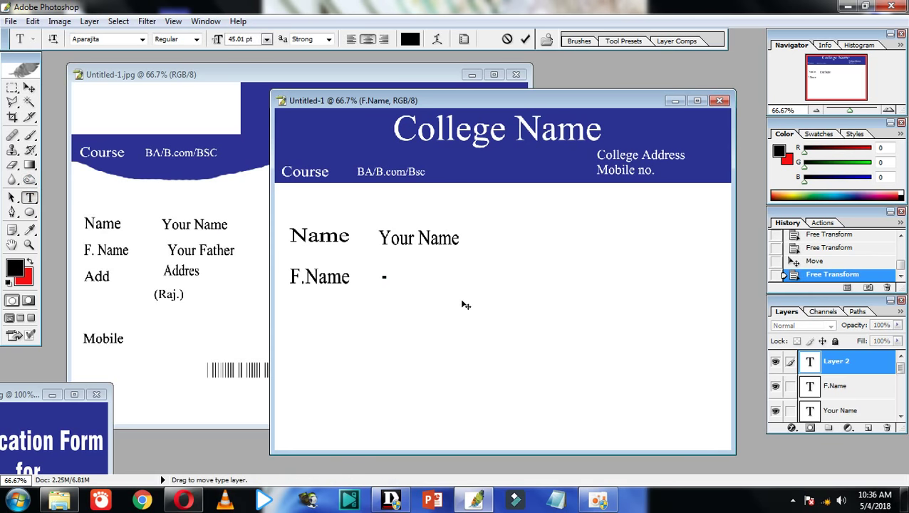
pyautogui.write('Your')
pyautogui.moveTo(466, 305); pyautogui.dragTo(464, 305)
pyautogui.write('Fathe')
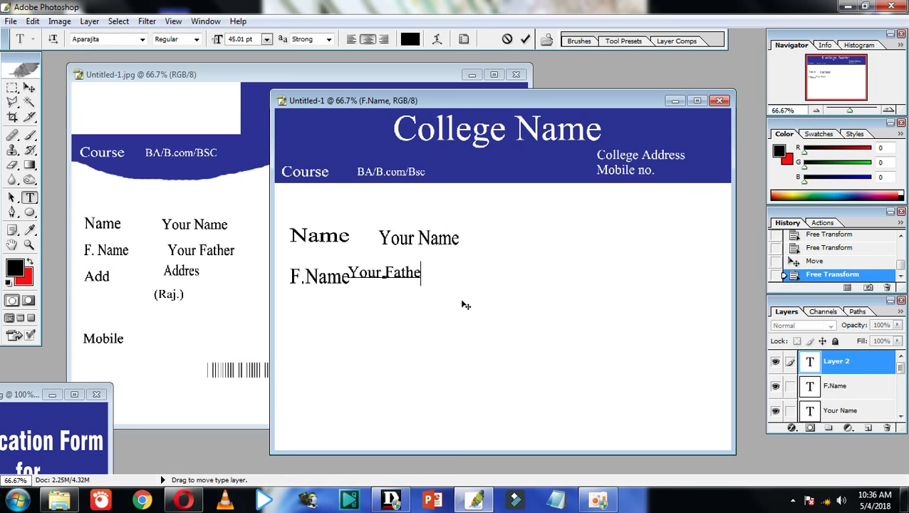
pyautogui.write('r N')
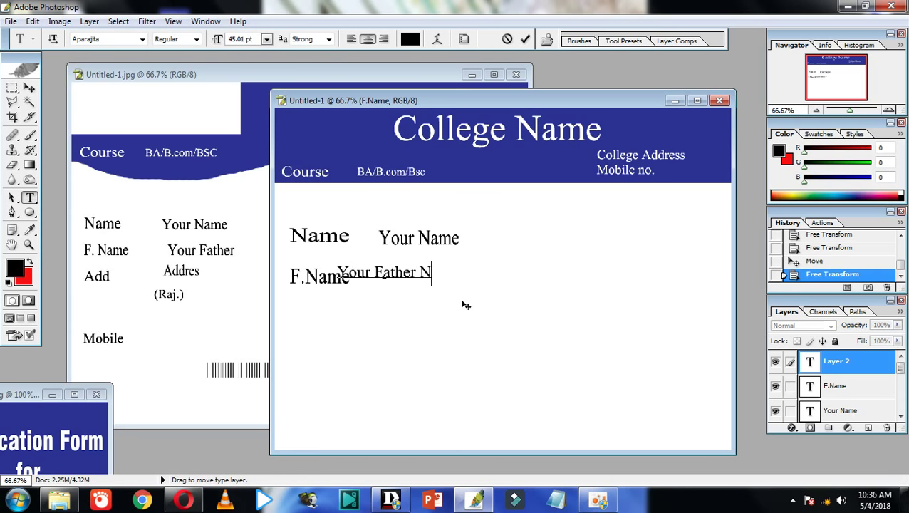
pyautogui.write('ame')
pyautogui.click(29, 87)
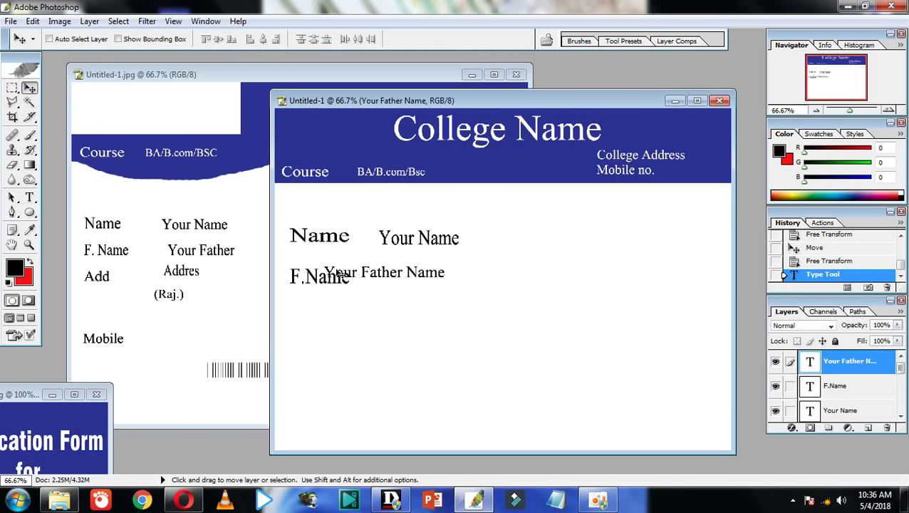
pyautogui.moveTo(360, 276); pyautogui.dragTo(412, 282)
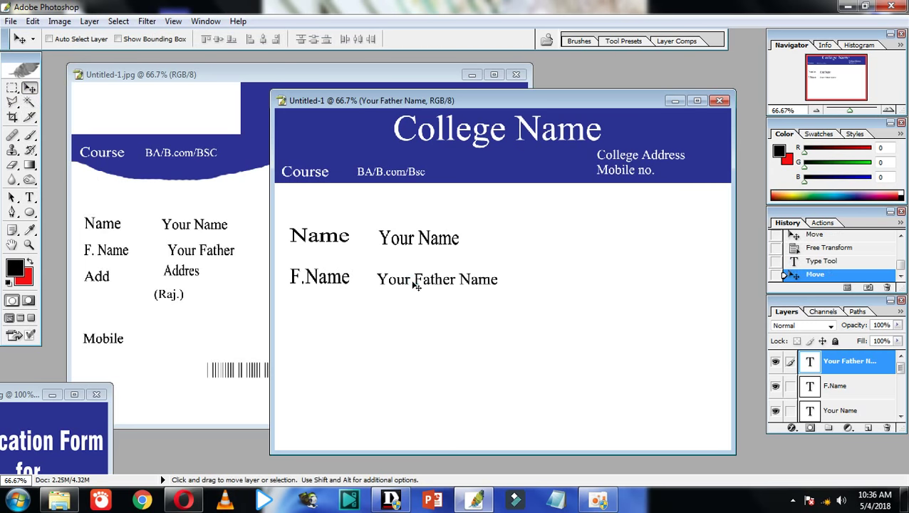
# Rescale 'Your Father Name' to match the size of 'Your Name'.
pyautogui.hotkey('ctrl', 't')
pyautogui.moveTo(504, 285)
pyautogui.mouseDown()
pyautogui.moveTo(513, 291)
pyautogui.moveTo(479, 282)
pyautogui.moveTo(495, 283)
pyautogui.mouseUp()
pyautogui.press('Return')
pyautogui.hotkey('ctrl', 't')
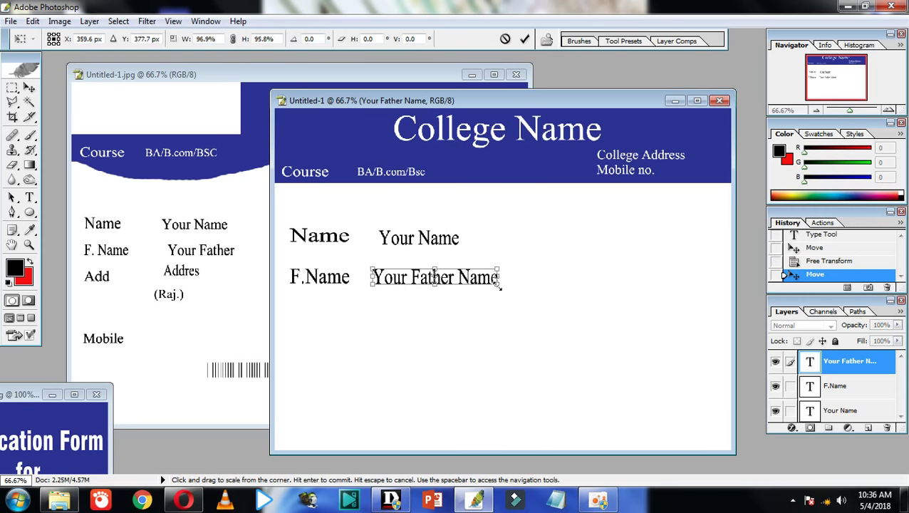
pyautogui.press('Return')
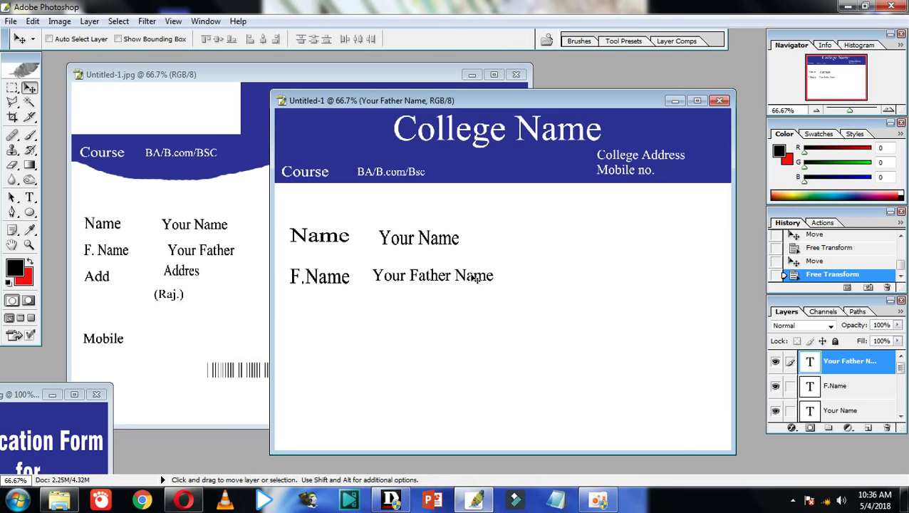
pyautogui.hotkey('ctrl', 't')
pyautogui.moveTo(495, 282); pyautogui.dragTo(484, 281)
pyautogui.press('Return')
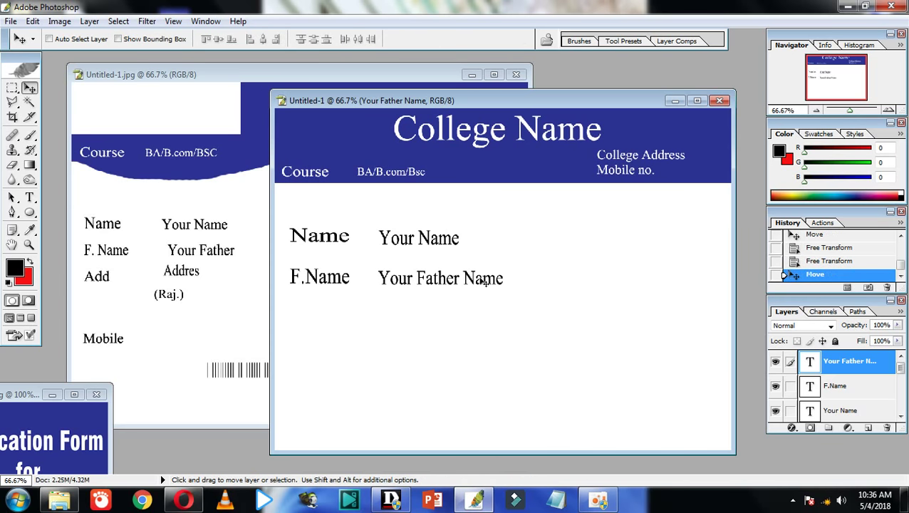
# Start an 'Add' label on a new line below F.Name.
pyautogui.click(29, 197)
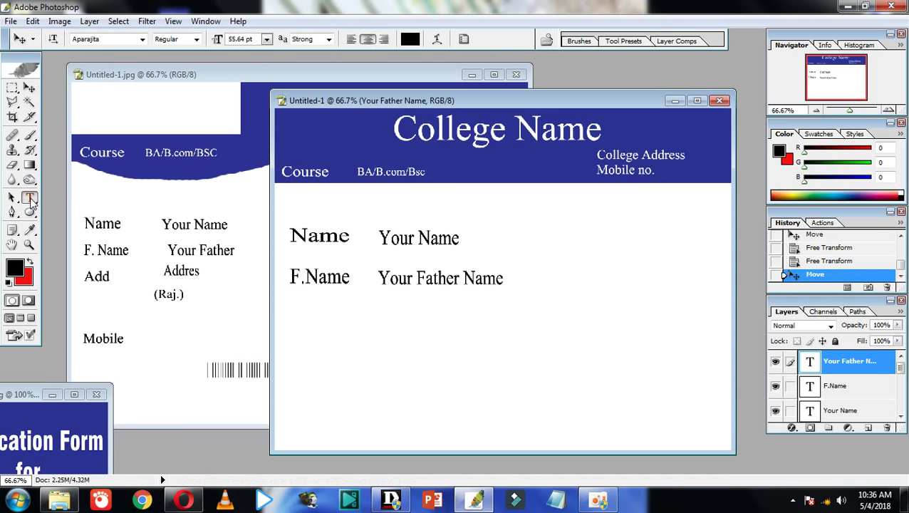
pyautogui.click(292, 320)
pyautogui.write('A')
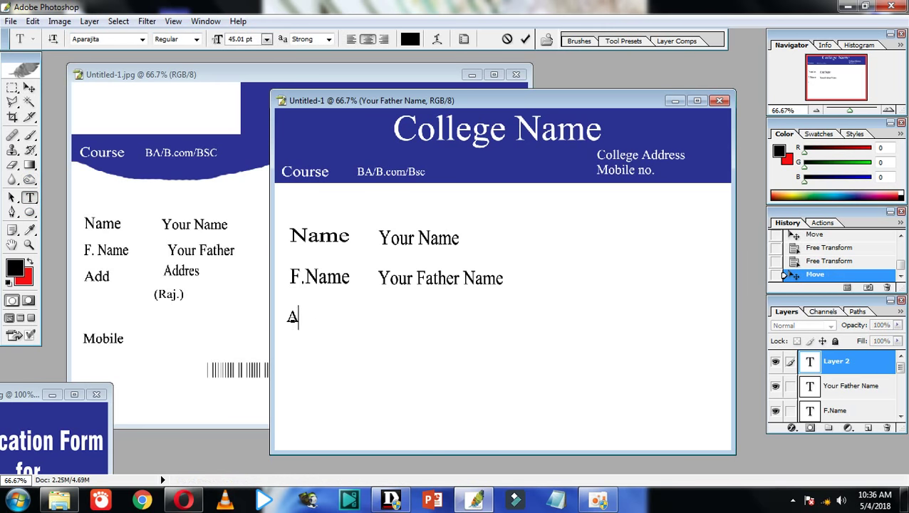
pyautogui.write('dd')
# Commit the Add label, show rulers, and shrink Add slightly.
pyautogui.click(29, 87)
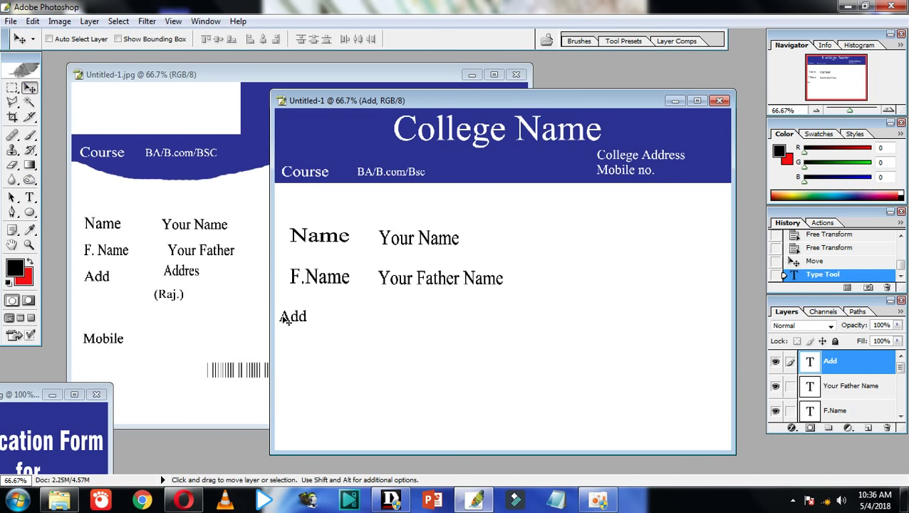
pyautogui.hotkey('ctrl', 'r')
pyautogui.hotkey('ctrl', 'r')
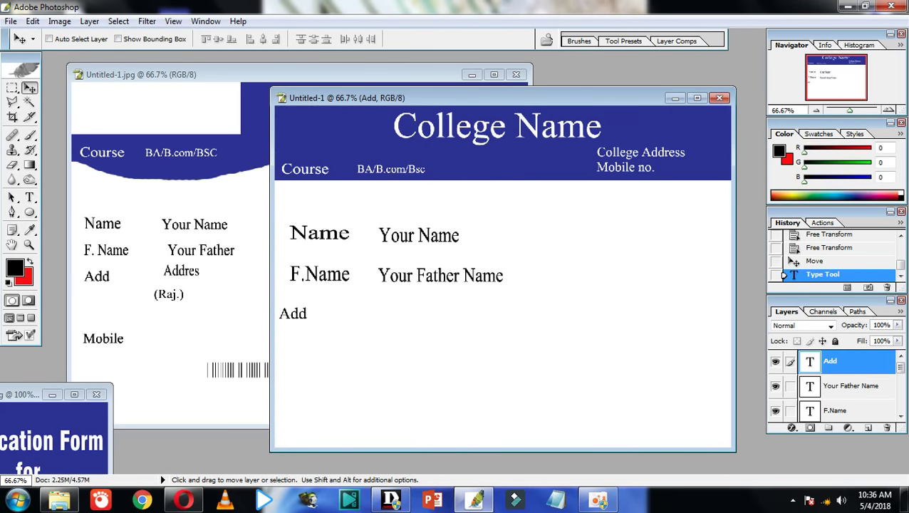
pyautogui.hotkey('ctrl', 't')
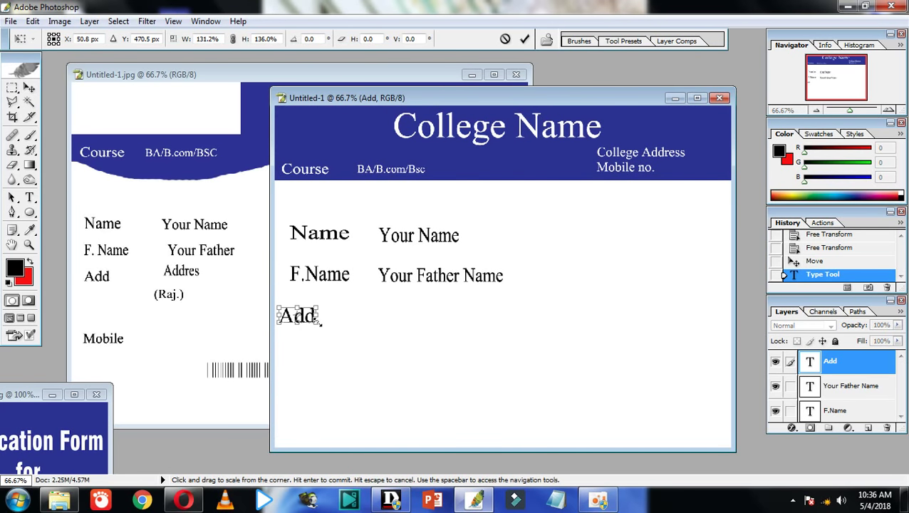
pyautogui.moveTo(320, 326); pyautogui.dragTo(324, 329)
pyautogui.press('Return')
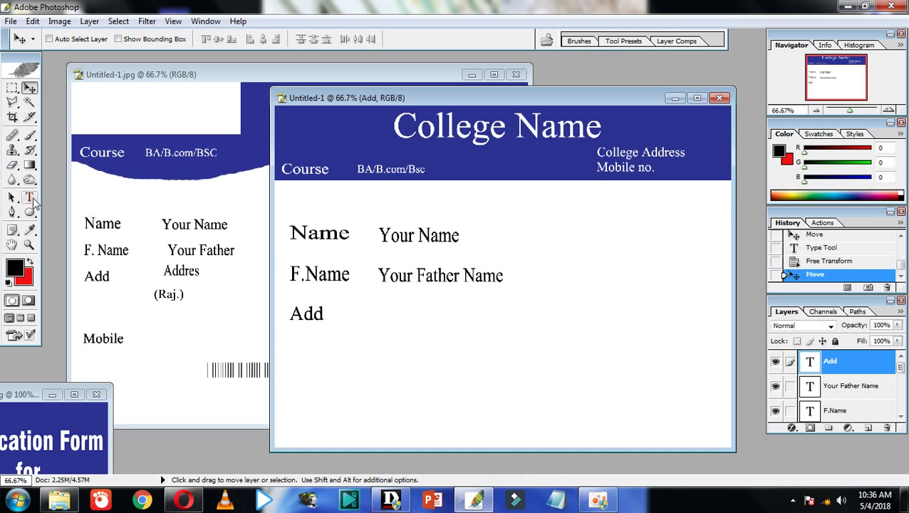
# Add 'Your Address' beside Add, scaled and nudged to align with the other rows.
pyautogui.click(29, 197)
pyautogui.click(383, 314)
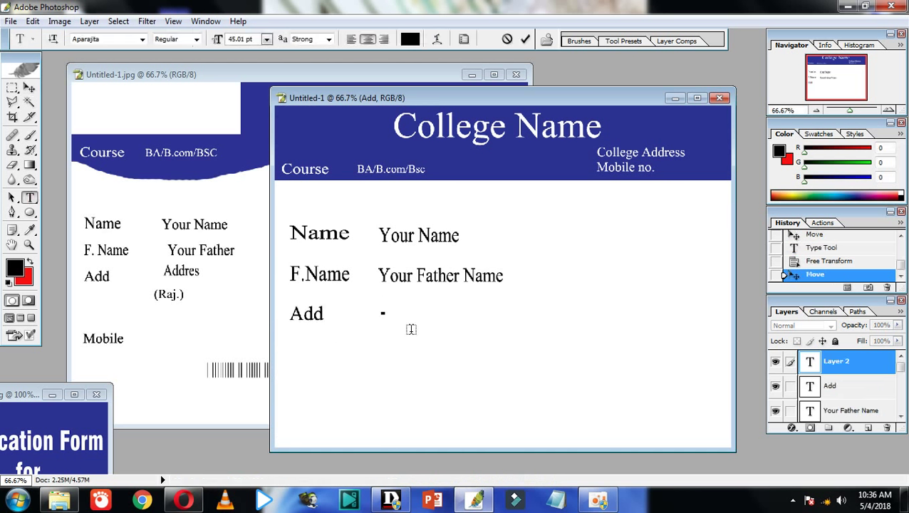
pyautogui.write('Your ')
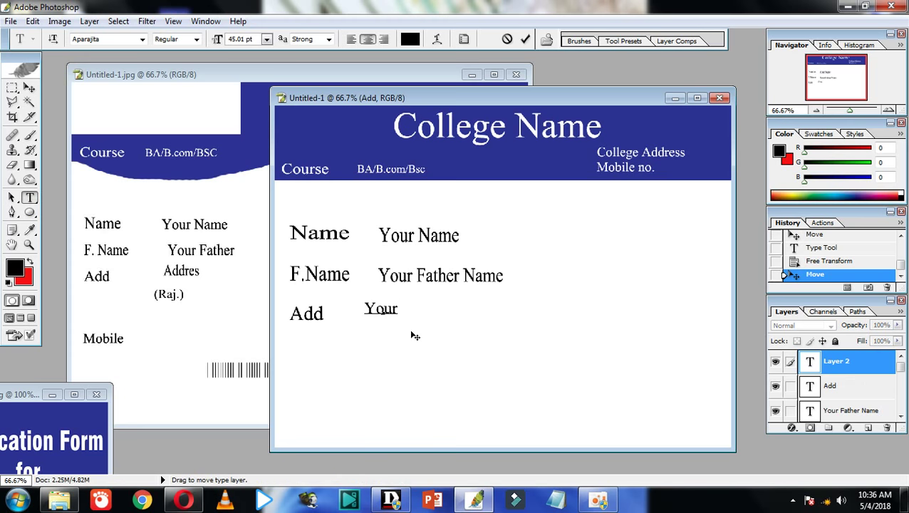
pyautogui.write('Addres')
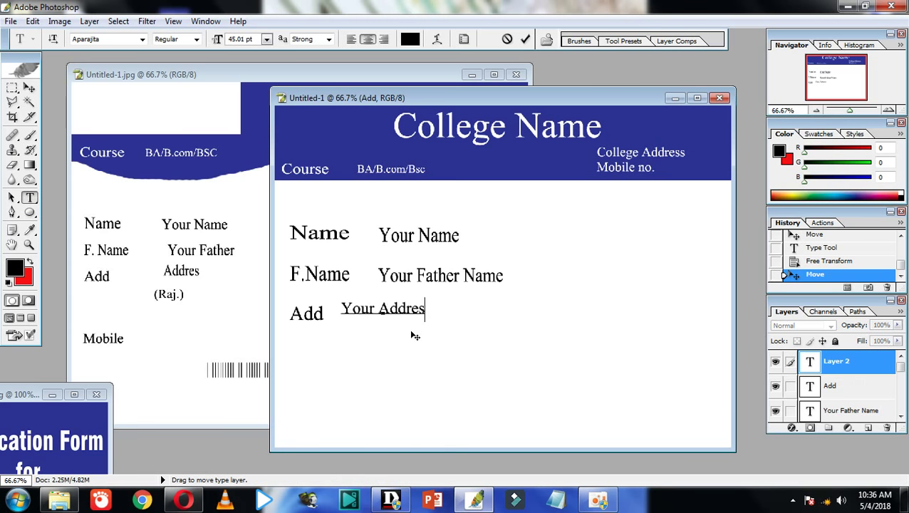
pyautogui.write('s')
pyautogui.click(30, 87)
pyautogui.moveTo(349, 315); pyautogui.dragTo(391, 324)
pyautogui.hotkey('ctrl', 't')
pyautogui.moveTo(469, 323)
pyautogui.mouseDown()
pyautogui.moveTo(488, 339)
pyautogui.moveTo(460, 317)
pyautogui.moveTo(481, 321)
pyautogui.mouseUp()
pyautogui.press('Return')
pyautogui.hotkey('ctrl', 't')
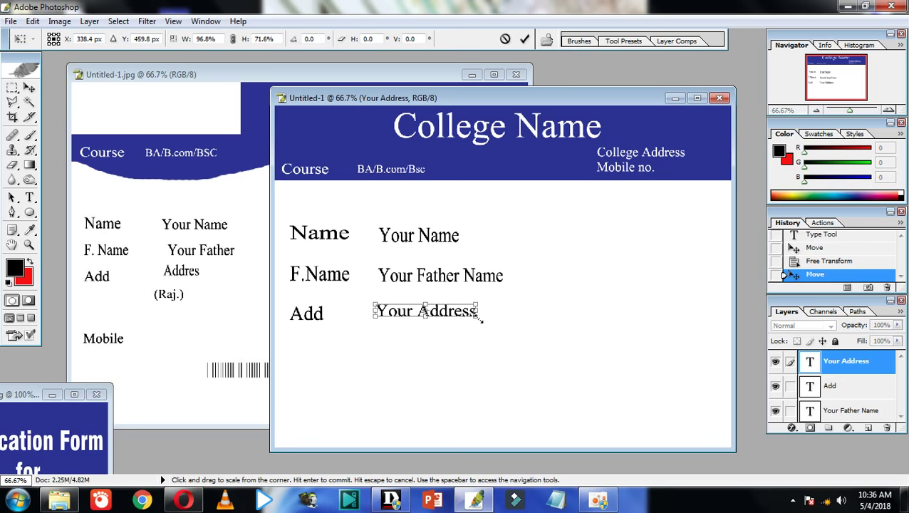
pyautogui.press('Return')
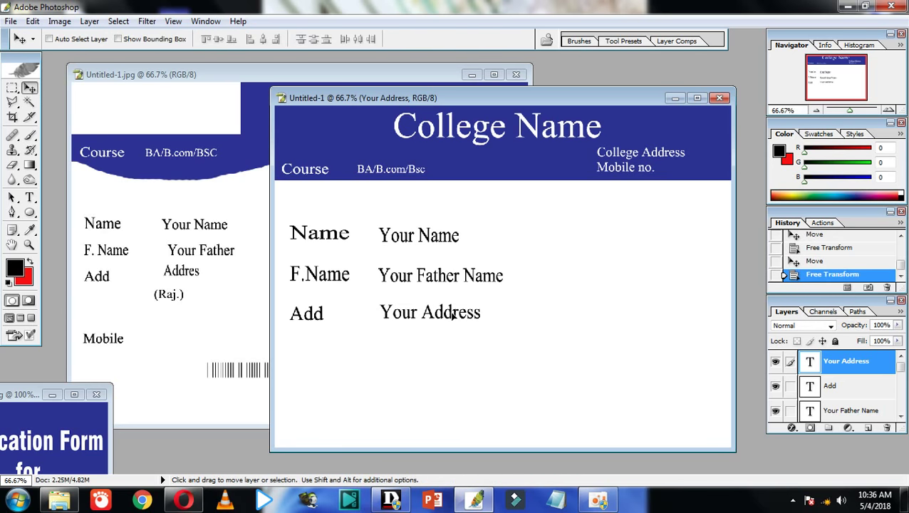
pyautogui.moveTo(453, 316); pyautogui.dragTo(448, 315)
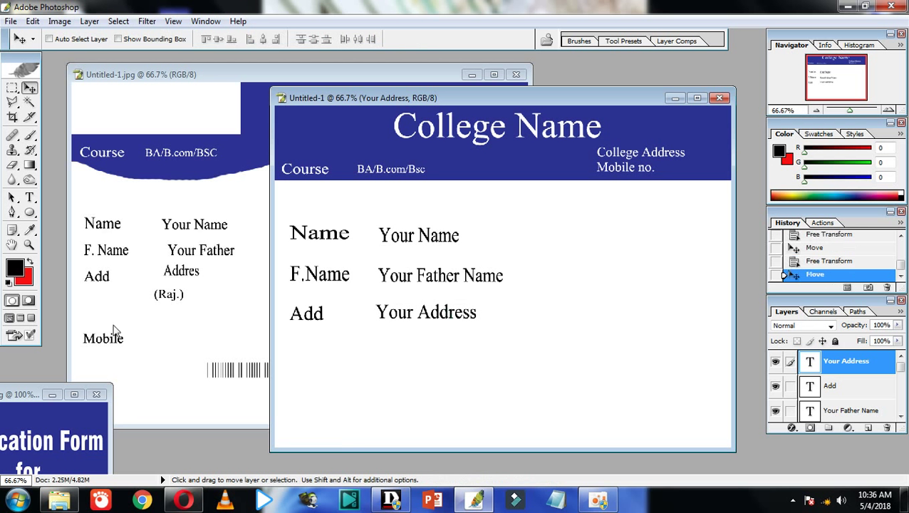
pyautogui.click(29, 197)
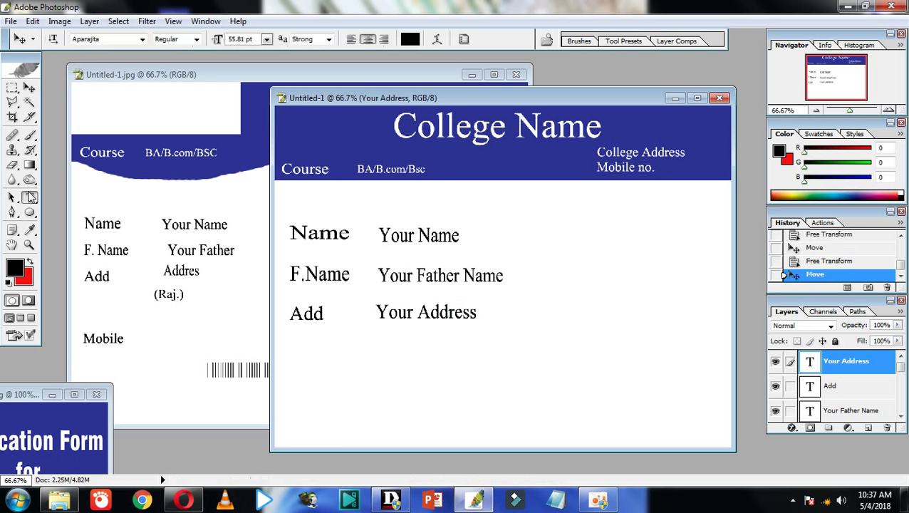
# Add a 'Mobile No.' label under Add, positioned and enlarged.
pyautogui.click(287, 365)
pyautogui.write('Mo')
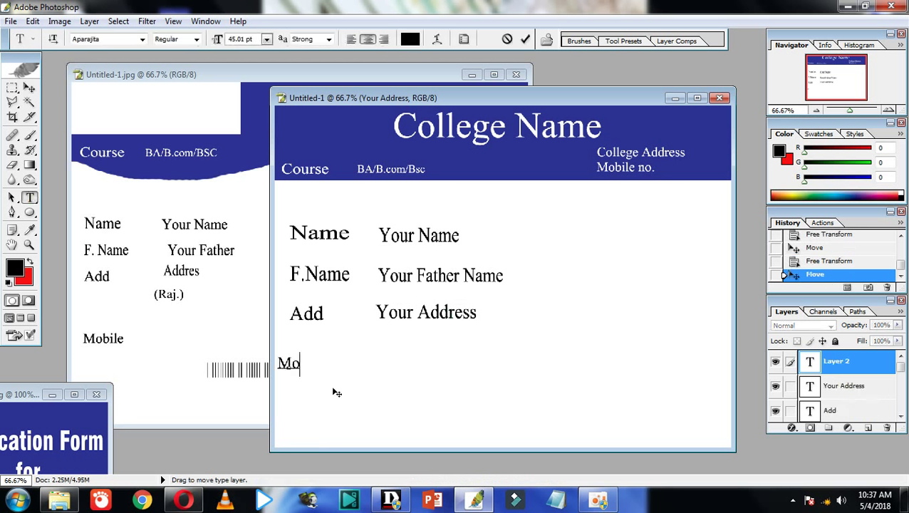
pyautogui.write('bile')
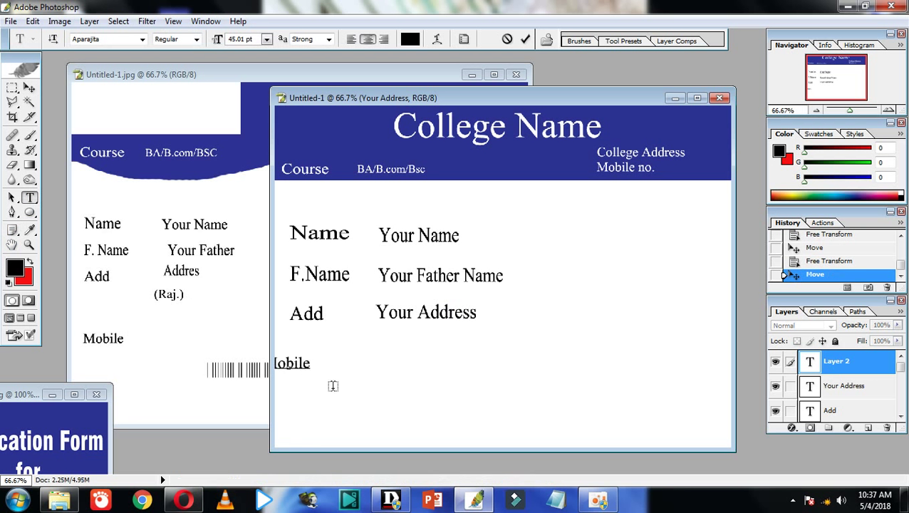
pyautogui.write(' No.')
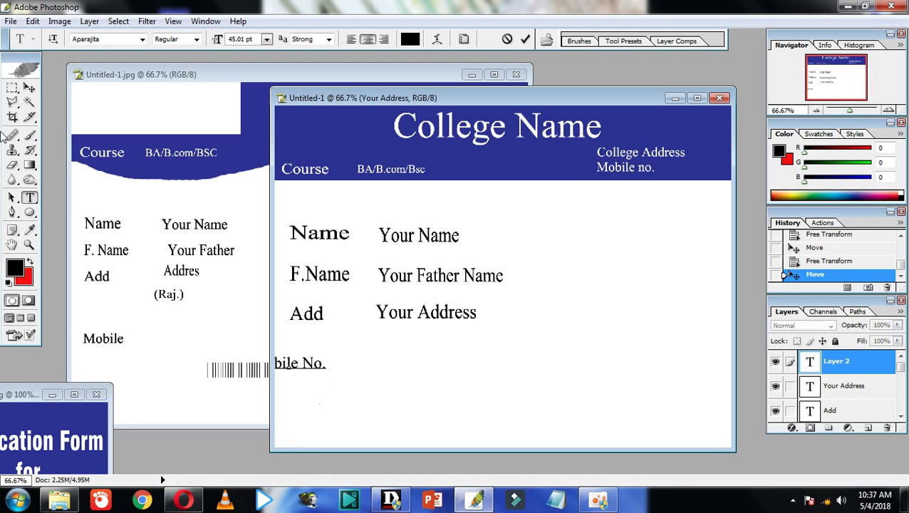
pyautogui.hotkey('ctrl', 'Return')
pyautogui.press('v')
pyautogui.moveTo(307, 361)
pyautogui.mouseDown()
pyautogui.moveTo(379, 367)
pyautogui.moveTo(359, 372)
pyautogui.mouseUp()
pyautogui.hotkey('ctrl', 't')
pyautogui.press('Return')
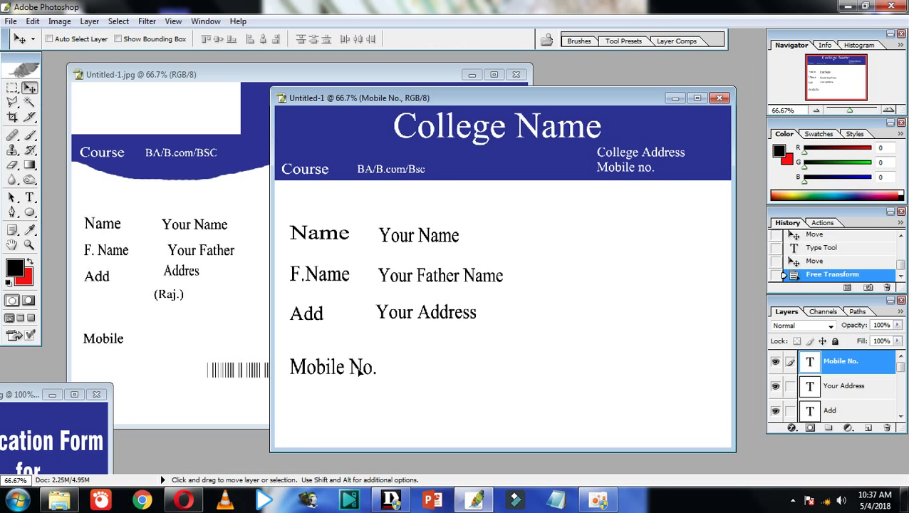
# Enlarge the Add label slightly.
pyautogui.rightClick(317, 323)
pyautogui.click(337, 327)
pyautogui.hotkey('ctrl', 't')
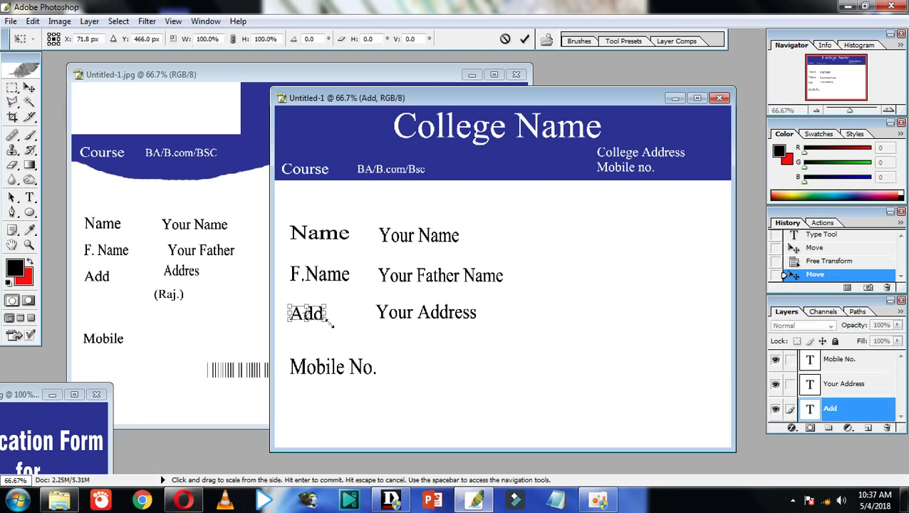
pyautogui.moveTo(329, 322); pyautogui.dragTo(333, 326)
pyautogui.press('Return')
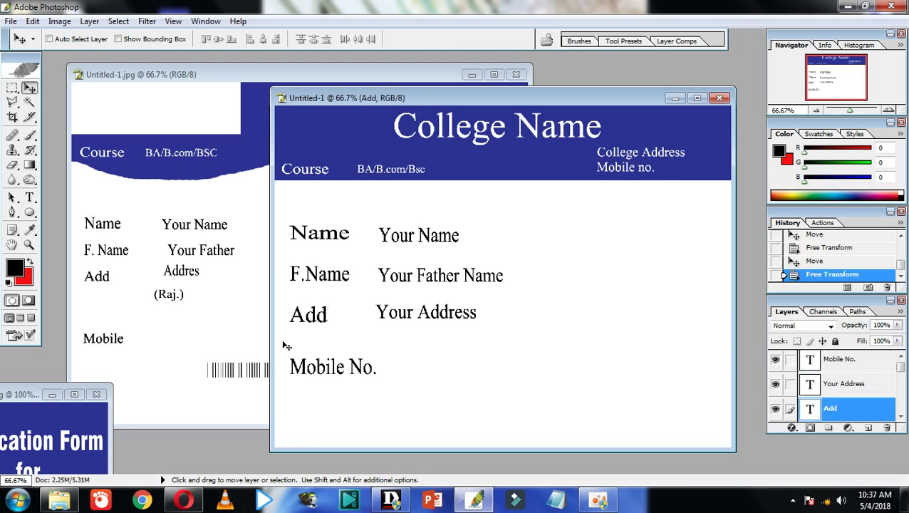
pyautogui.click(29, 197)
pyautogui.click(391, 365)
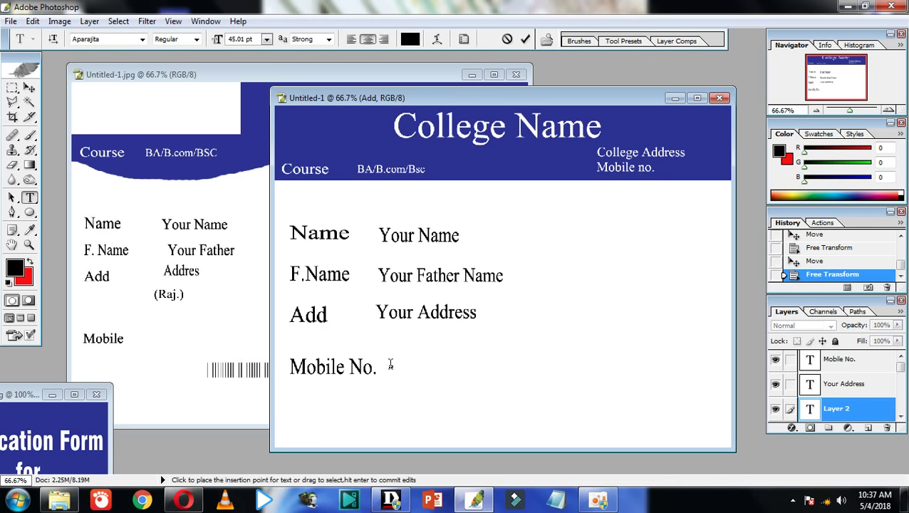
pyautogui.write('123456')
pyautogui.write('789')
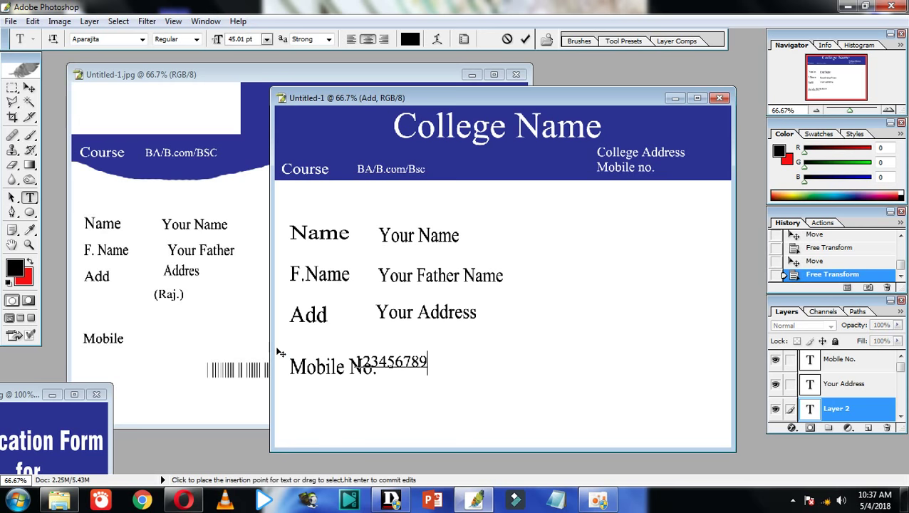
pyautogui.write('0')
pyautogui.click(29, 87)
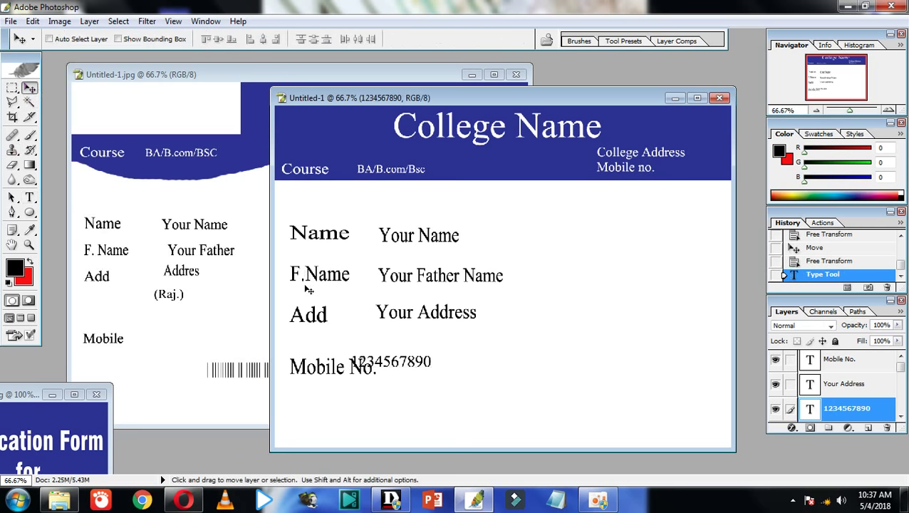
pyautogui.moveTo(408, 364)
pyautogui.mouseDown()
pyautogui.moveTo(492, 385)
pyautogui.moveTo(471, 372)
pyautogui.mouseUp()
pyautogui.hotkey('ctrl', 't')
pyautogui.press('Return')
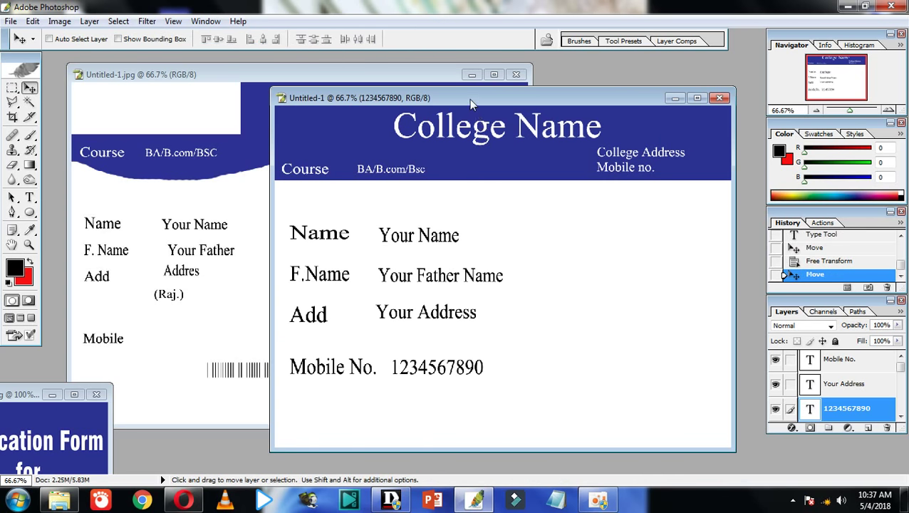
pyautogui.moveTo(468, 99)
pyautogui.mouseDown()
pyautogui.moveTo(462, 146)
pyautogui.moveTo(415, 144)
pyautogui.mouseUp()
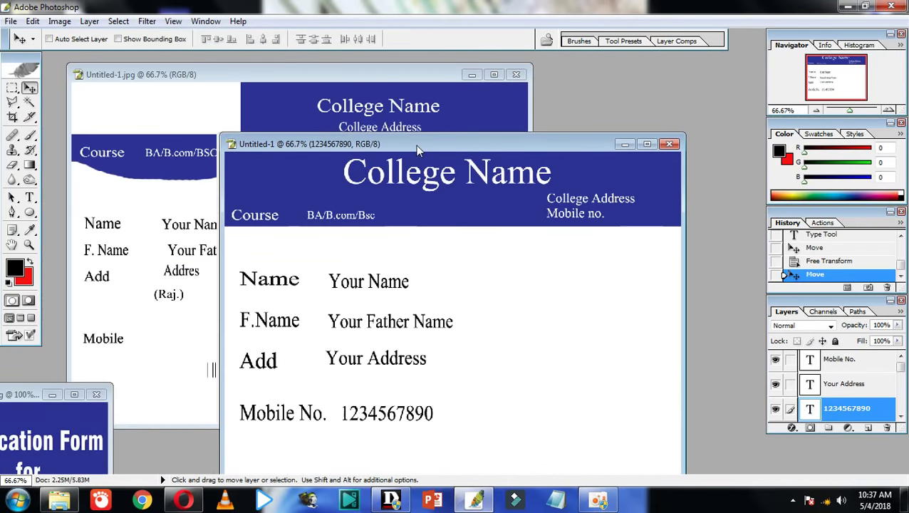
# Add the session year '2018-2019' just below the blue header.
pyautogui.moveTo(418, 150); pyautogui.dragTo(404, 222)
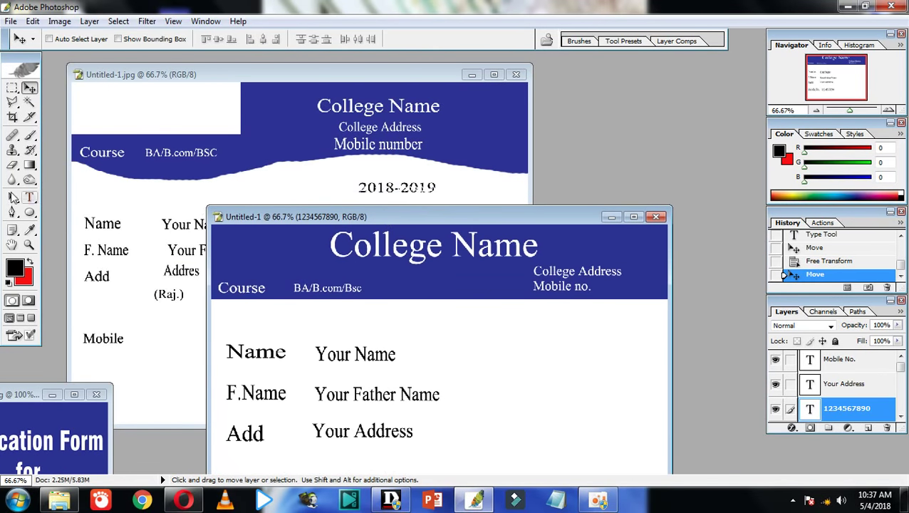
pyautogui.click(29, 197)
pyautogui.click(499, 317)
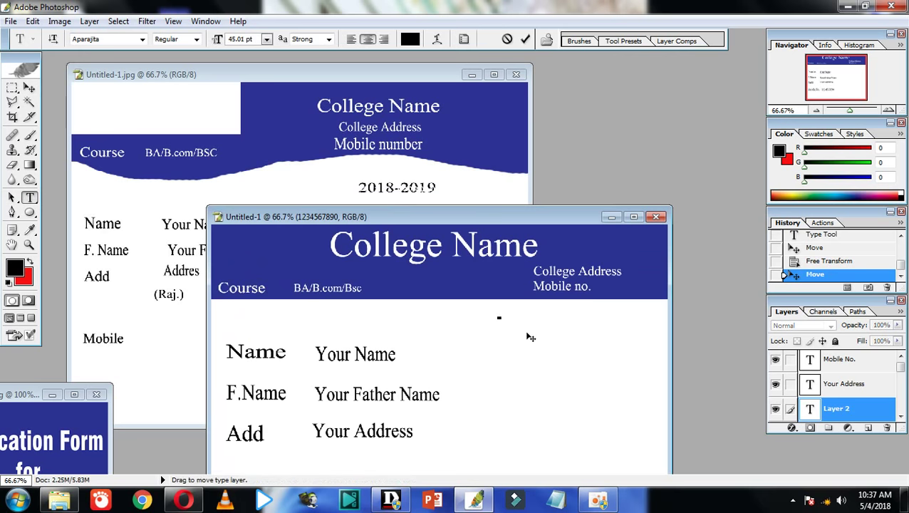
pyautogui.write('201')
pyautogui.write('8-20')
pyautogui.write('19')
pyautogui.hotkey('ctrl', 'Return')
pyautogui.press('v')
pyautogui.moveTo(502, 325)
pyautogui.mouseDown()
pyautogui.moveTo(588, 329)
pyautogui.moveTo(506, 326)
pyautogui.mouseUp()
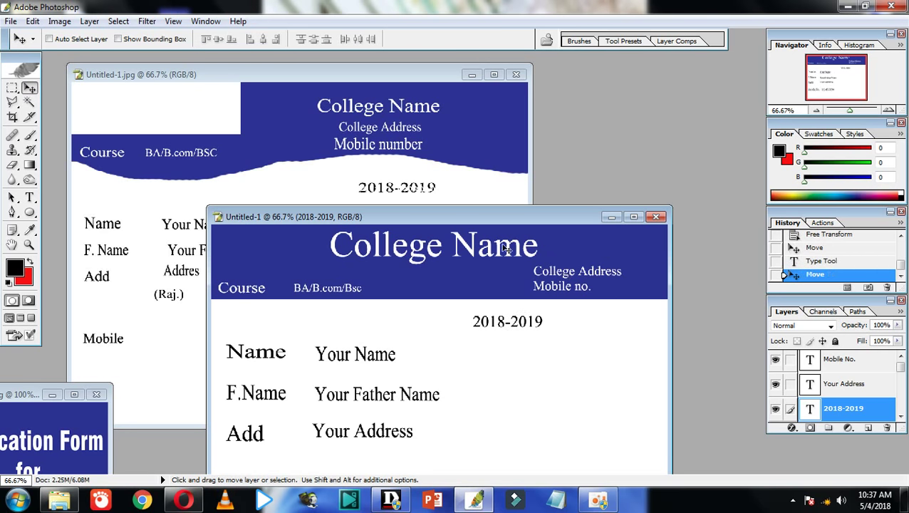
# Start a 'PHOTO' text label to the right of the detail fields.
pyautogui.moveTo(383, 221); pyautogui.dragTo(371, 142)
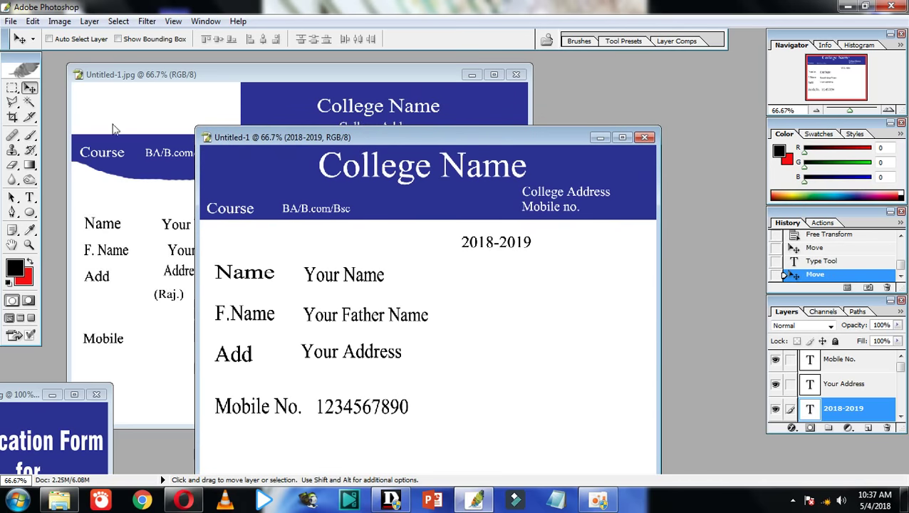
pyautogui.press('t')
pyautogui.moveTo(448, 142); pyautogui.dragTo(449, 106)
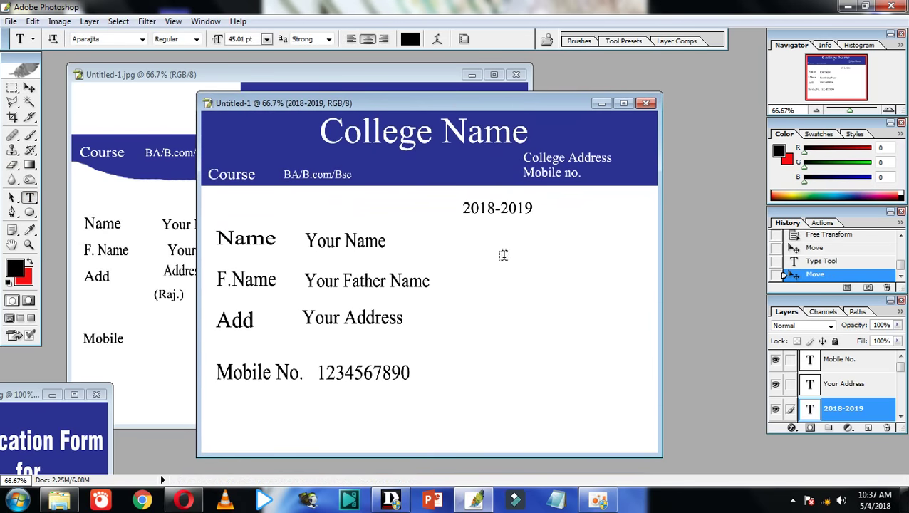
pyautogui.click(501, 300)
pyautogui.write('P')
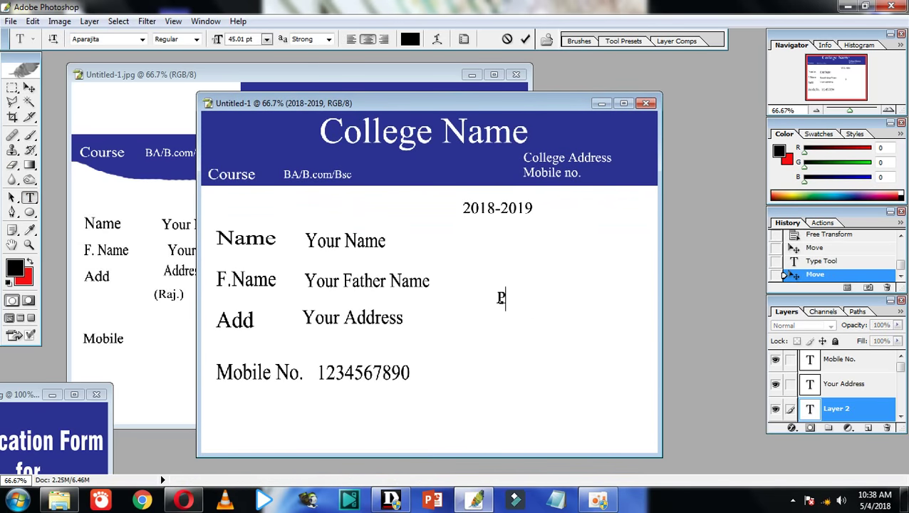
pyautogui.write('H')
pyautogui.write('OTO')
# Commit 'PHOTO' and scale it up much larger on the card's right side.
pyautogui.click(32, 87)
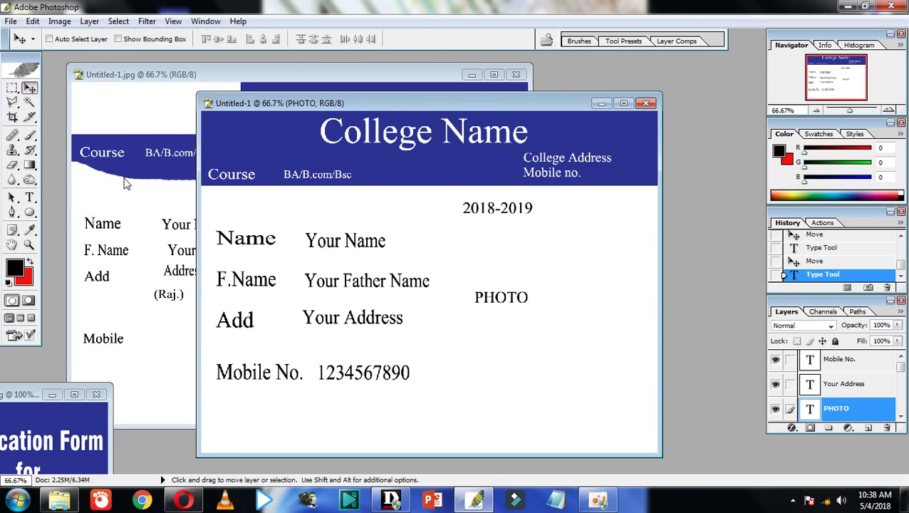
pyautogui.hotkey('ctrl', 't')
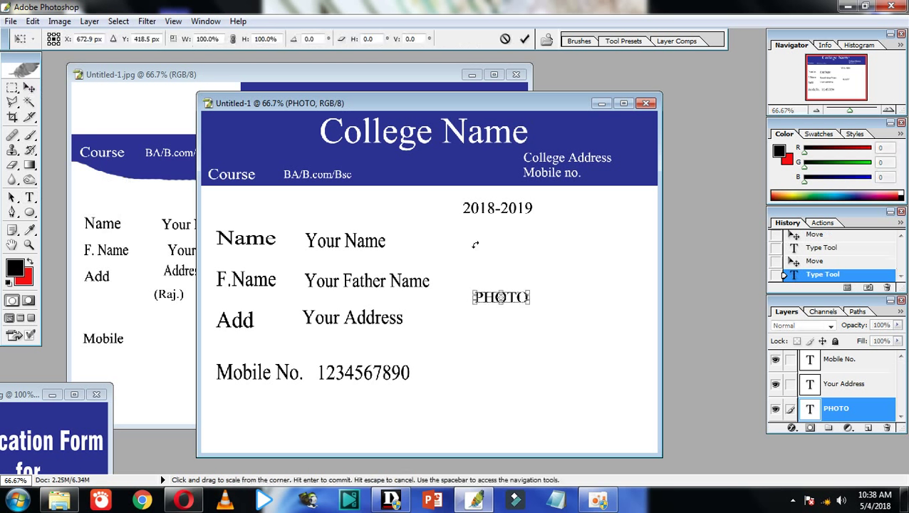
pyautogui.moveTo(529, 304)
pyautogui.mouseDown()
pyautogui.moveTo(597, 338)
pyautogui.moveTo(592, 289)
pyautogui.mouseUp()
pyautogui.press('Return')
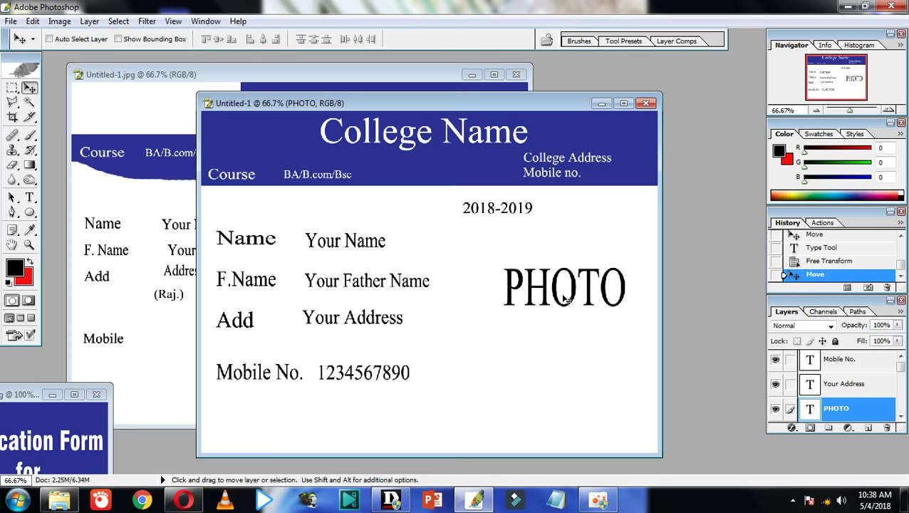
pyautogui.moveTo(392, 105); pyautogui.dragTo(400, 80)
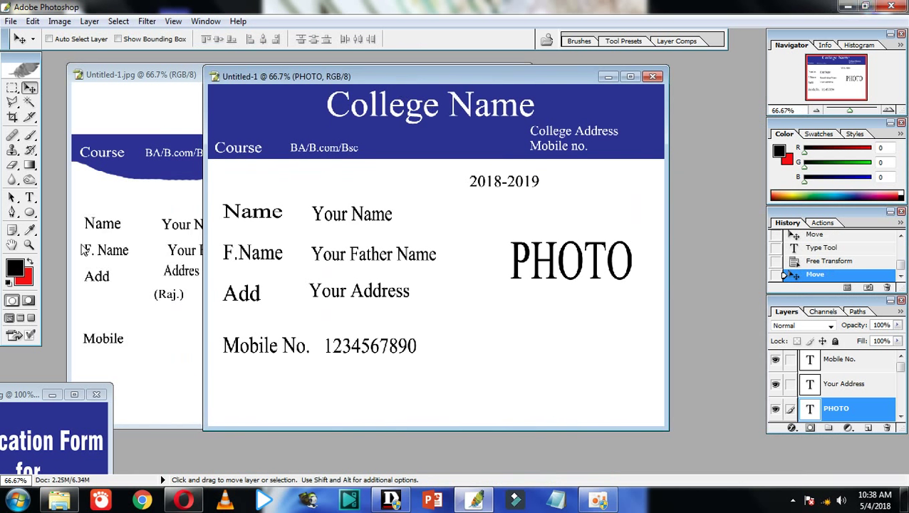
# Add 'Principal' at the card's bottom-right corner and scale it larger.
pyautogui.click(29, 198)
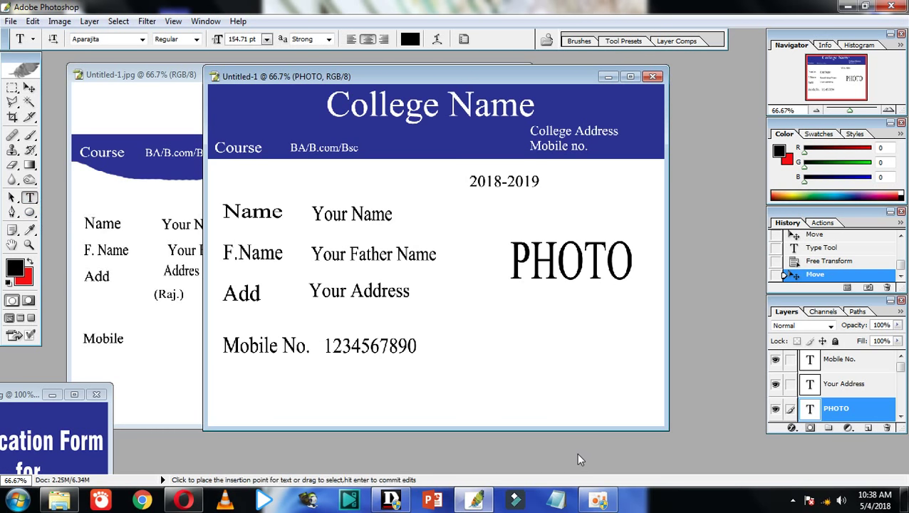
pyautogui.click(533, 395)
pyautogui.moveTo(527, 80)
pyautogui.mouseDown()
pyautogui.moveTo(620, 66)
pyautogui.moveTo(538, 45)
pyautogui.mouseUp()
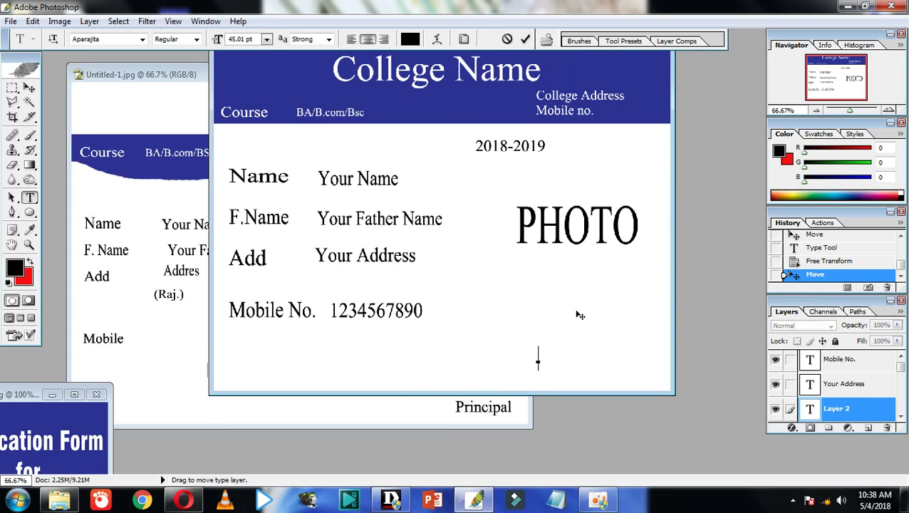
pyautogui.write('Pri')
pyautogui.write('nci')
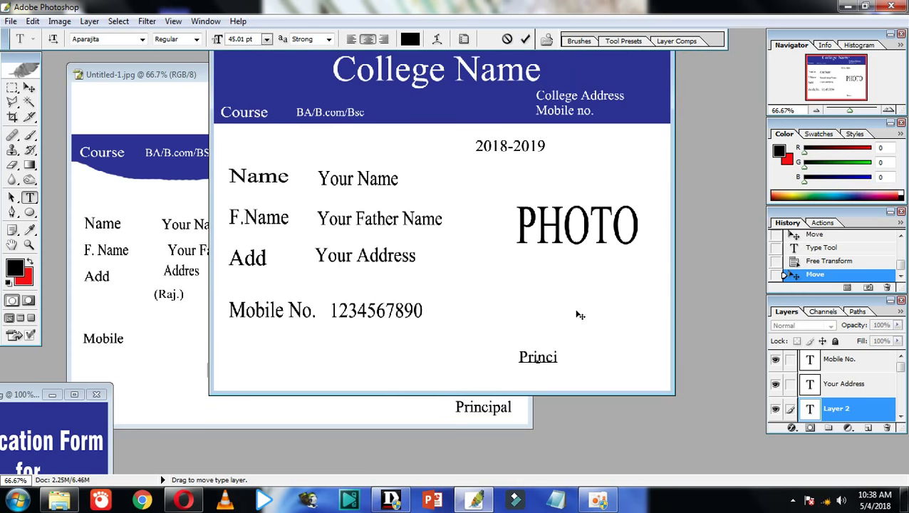
pyautogui.write('pal')
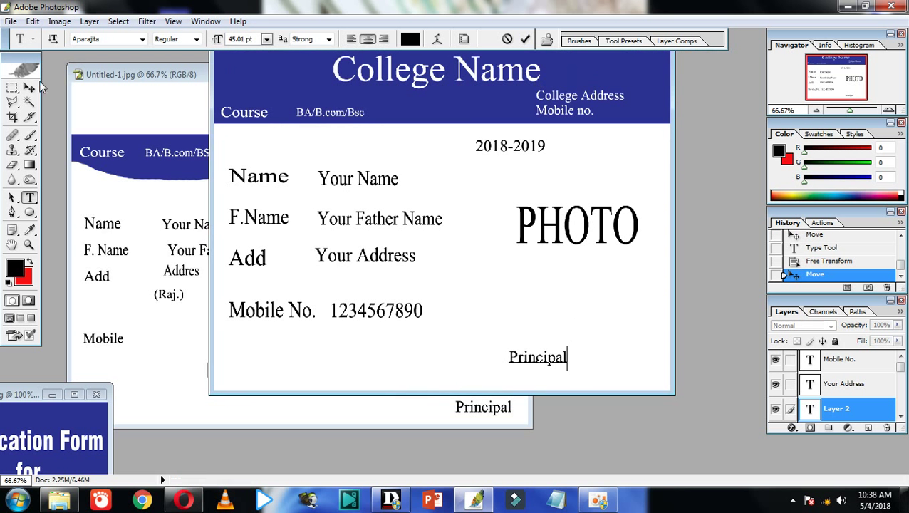
pyautogui.click(30, 88)
pyautogui.moveTo(587, 372); pyautogui.dragTo(662, 378)
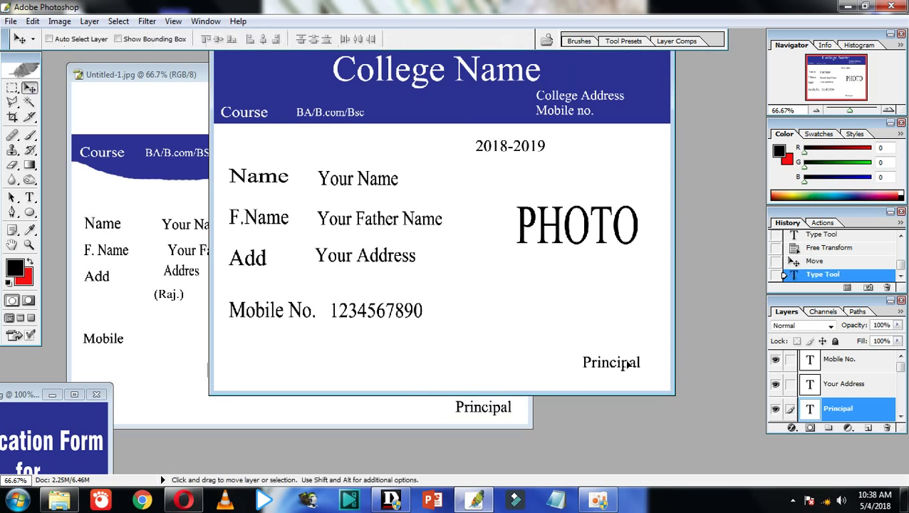
pyautogui.hotkey('ctrl', 't')
pyautogui.moveTo(583, 356)
pyautogui.mouseDown()
pyautogui.moveTo(574, 351)
pyautogui.moveTo(600, 361)
pyautogui.mouseUp()
pyautogui.press('Return')
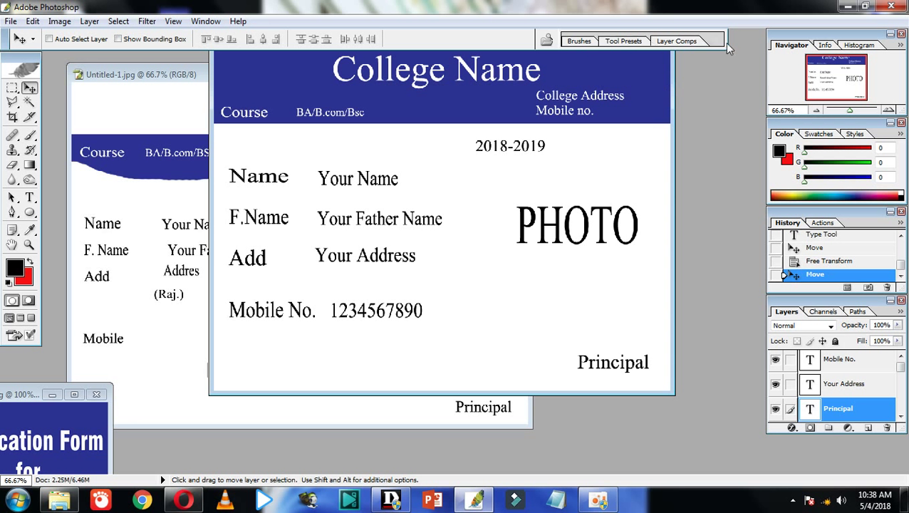
# Open, float and close the Layer Comps panel.
pyautogui.click(680, 41)
pyautogui.moveTo(113, 46); pyautogui.dragTo(205, 58)
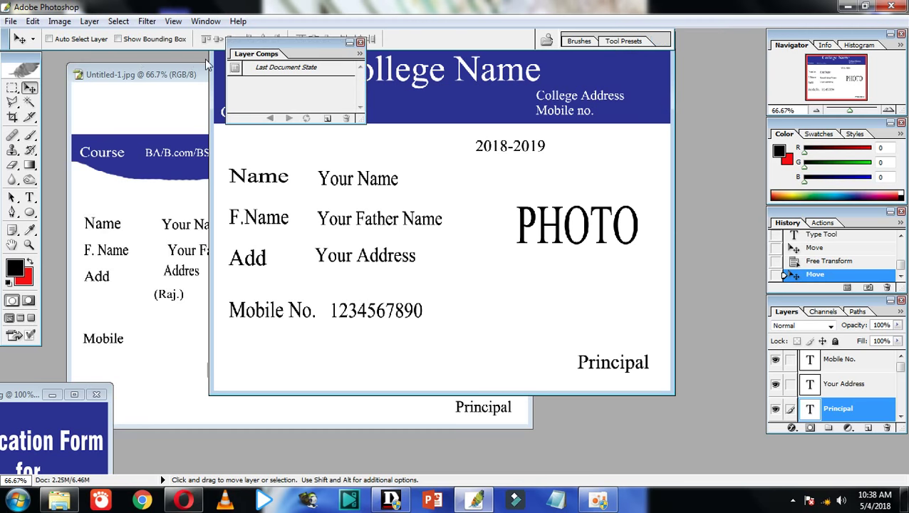
pyautogui.click(360, 44)
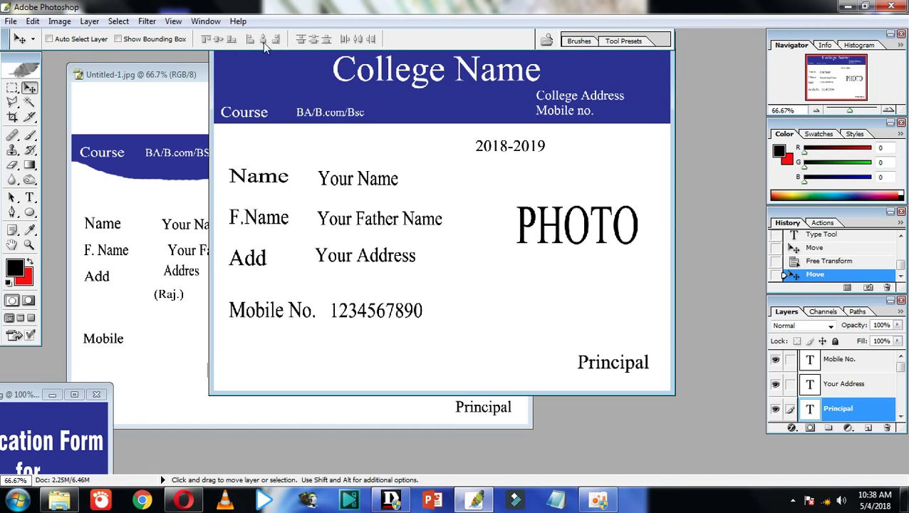
pyautogui.click(11, 21)
# Save the card to the Desktop as JPEG 'id', accepting the default JPEG options.
pyautogui.click(39, 179)
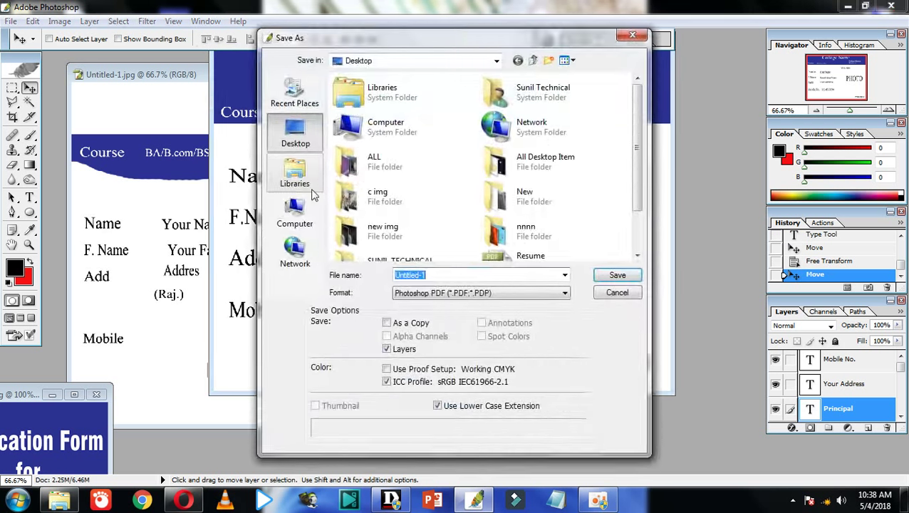
pyautogui.click(444, 289)
pyautogui.click(463, 358)
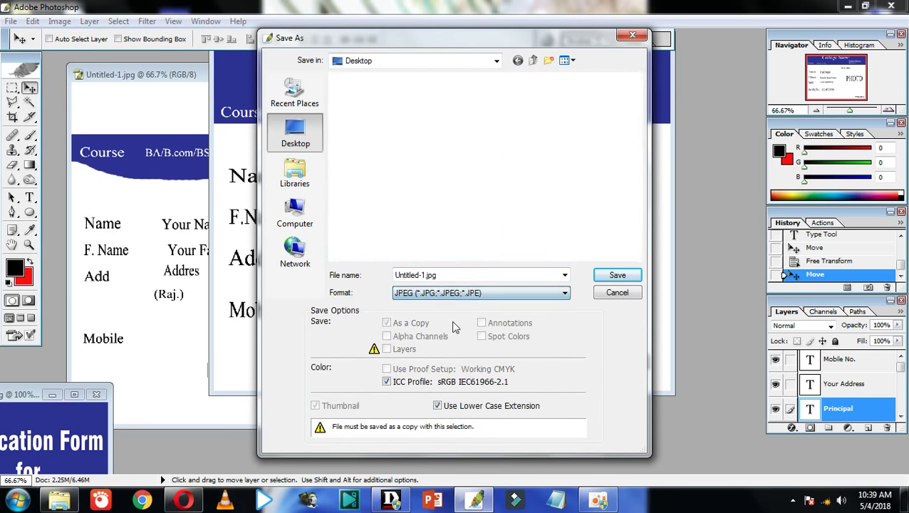
pyautogui.press('BackSpace')
pyautogui.write('id')
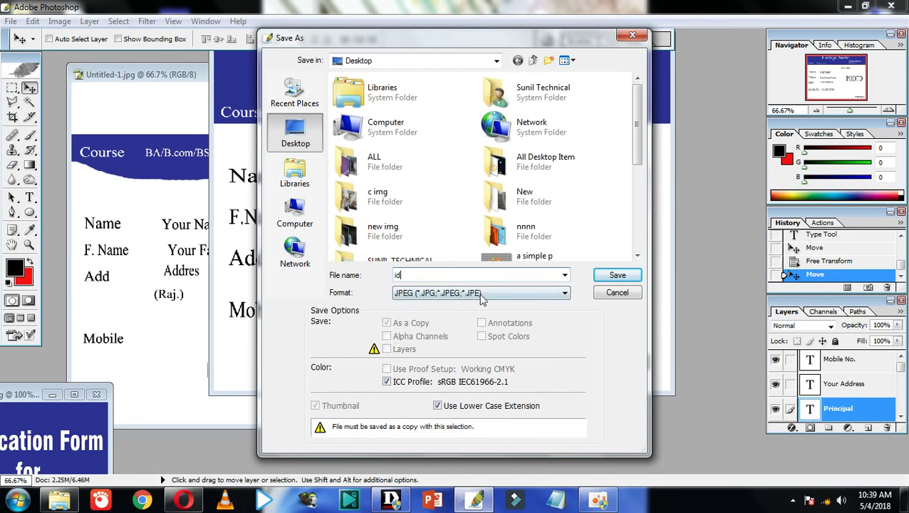
pyautogui.click(617, 275)
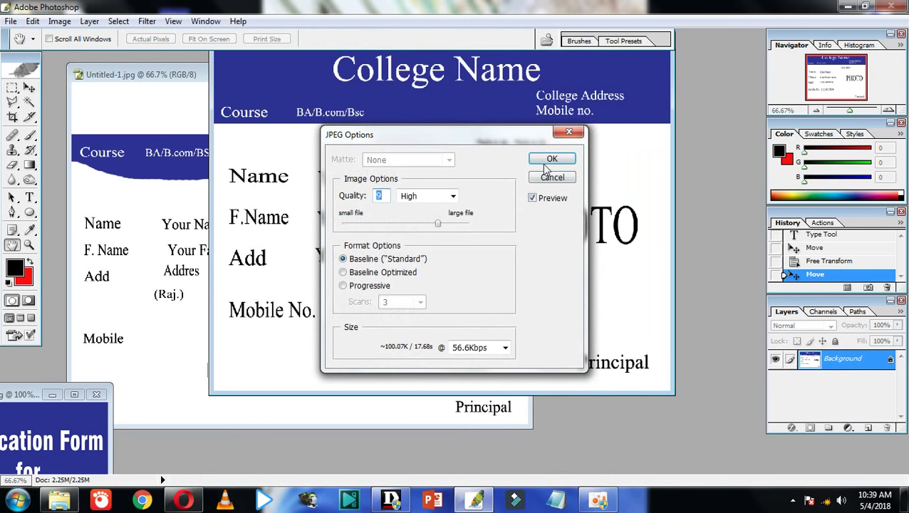
pyautogui.click(547, 163)
pyautogui.click(847, 6)
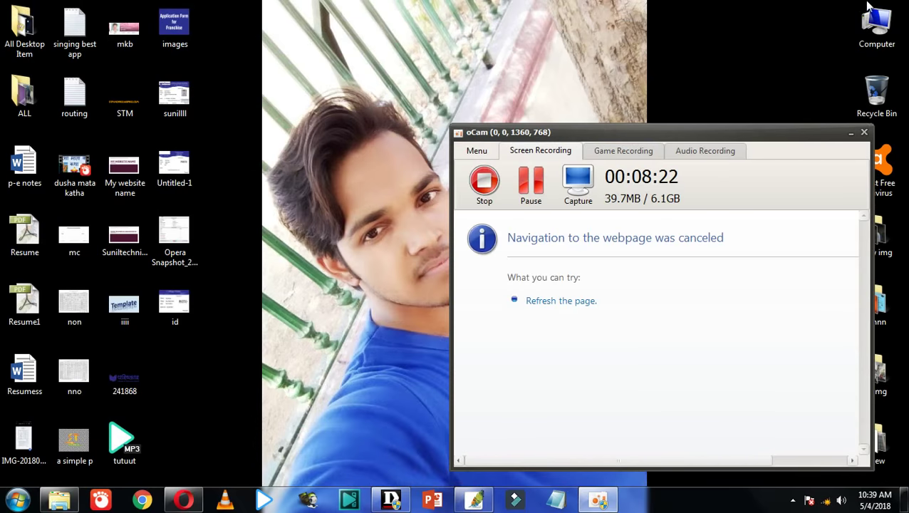
# Open the 'id' JPEG from the desktop in Windows Photo Viewer.
pyautogui.click(850, 133)
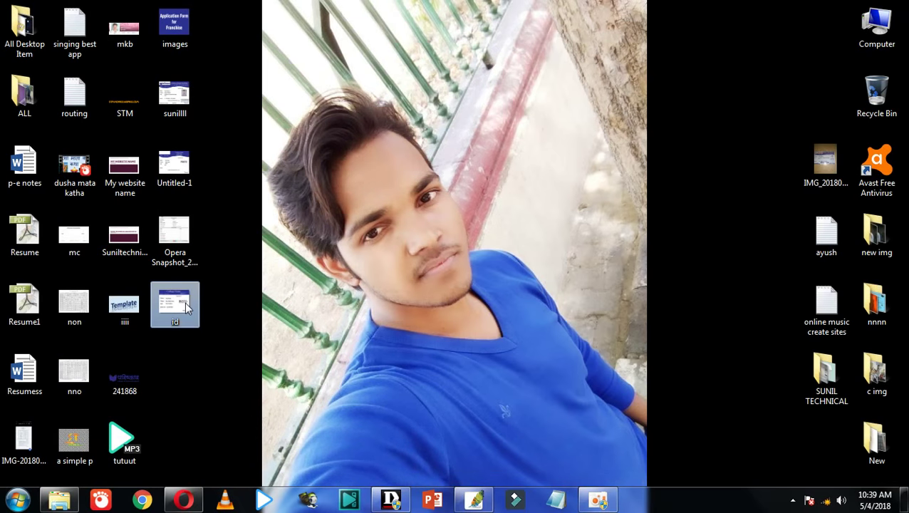
pyautogui.doubleClick(185, 305)
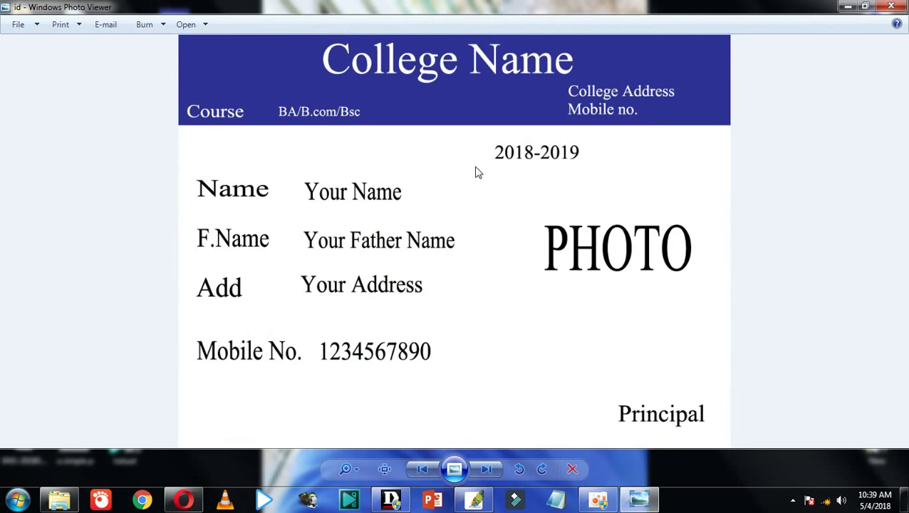